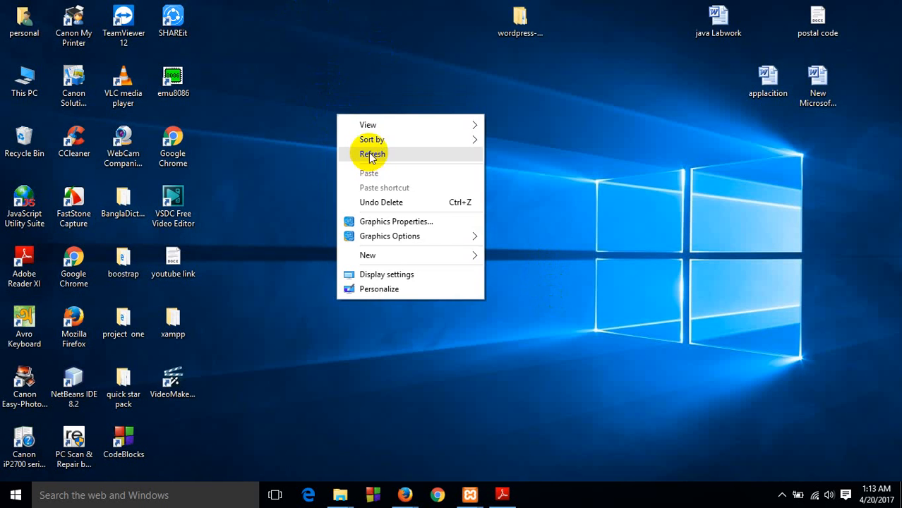
click(370, 153)
right_click(345, 114)
click(386, 155)
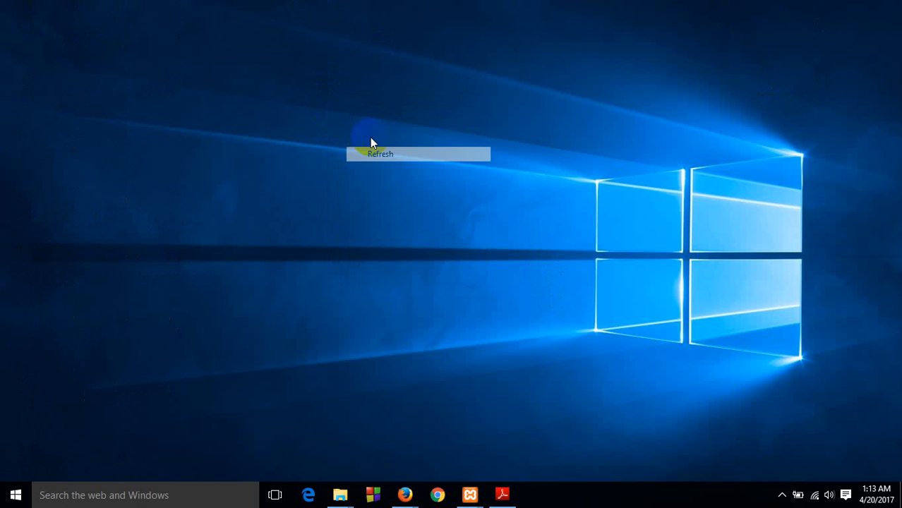
right_click(350, 121)
click(389, 159)
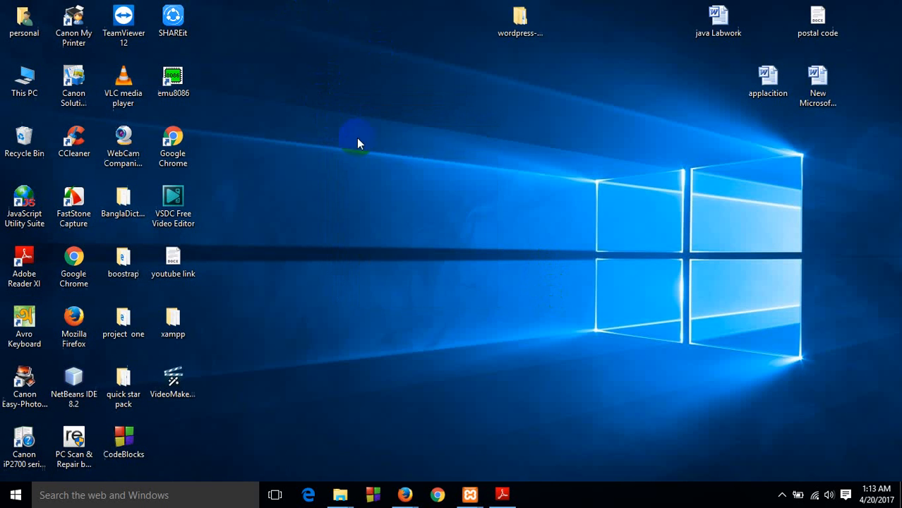
right_click(338, 120)
click(375, 167)
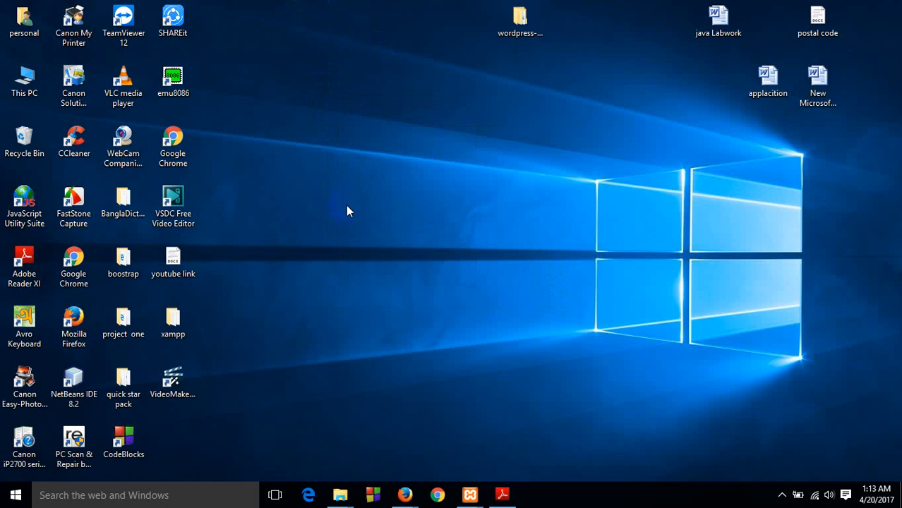
click(178, 330)
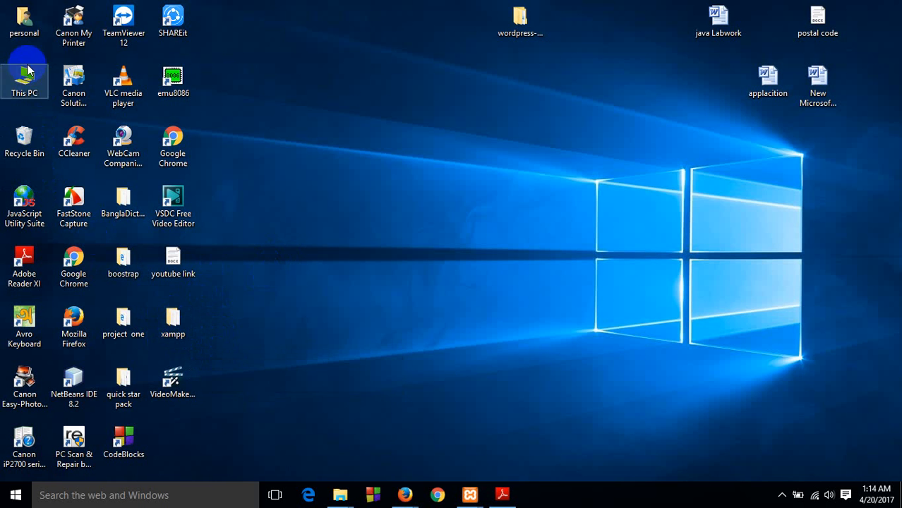
Look for the xampp installation folder on Local Disk (C:), and close the file window
double_click(34, 86)
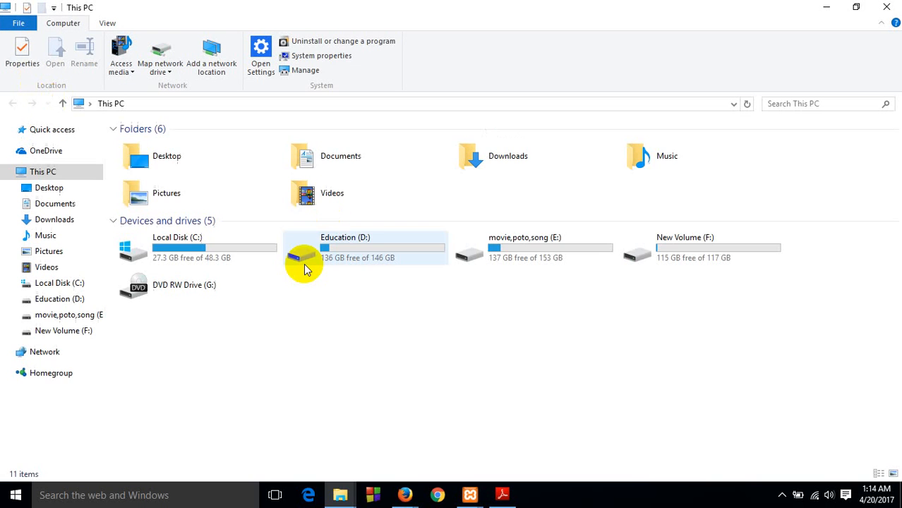
click(211, 246)
double_click(212, 246)
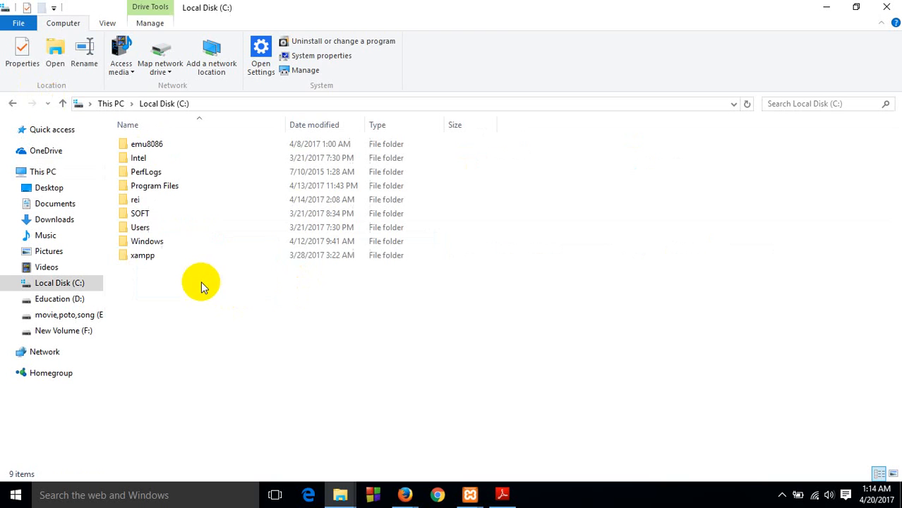
click(147, 259)
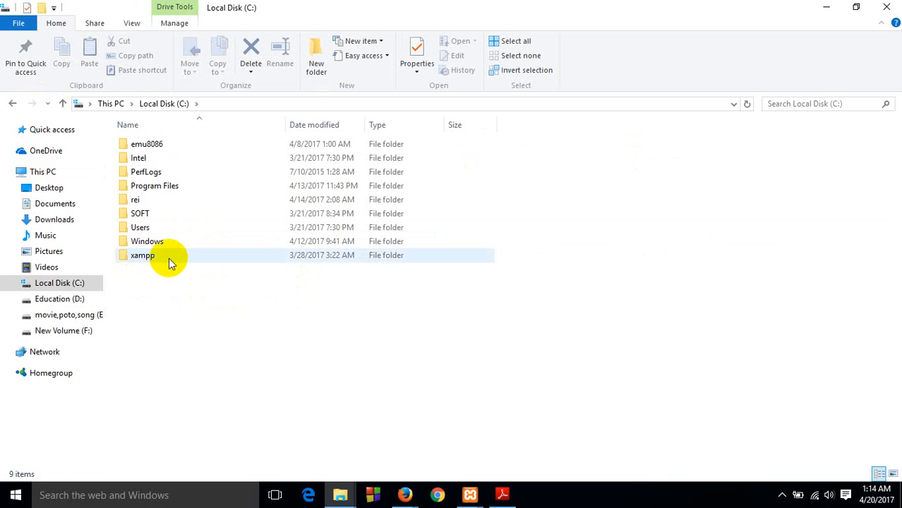
click(884, 7)
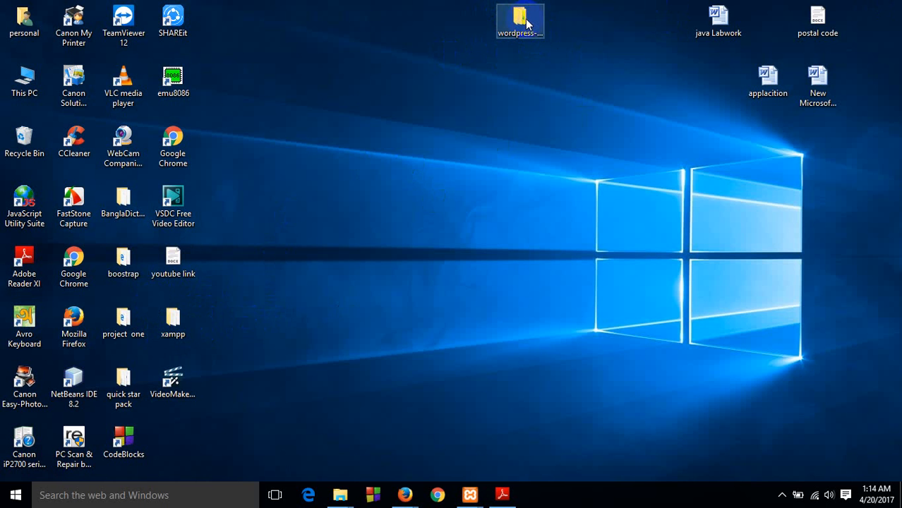
click(175, 332)
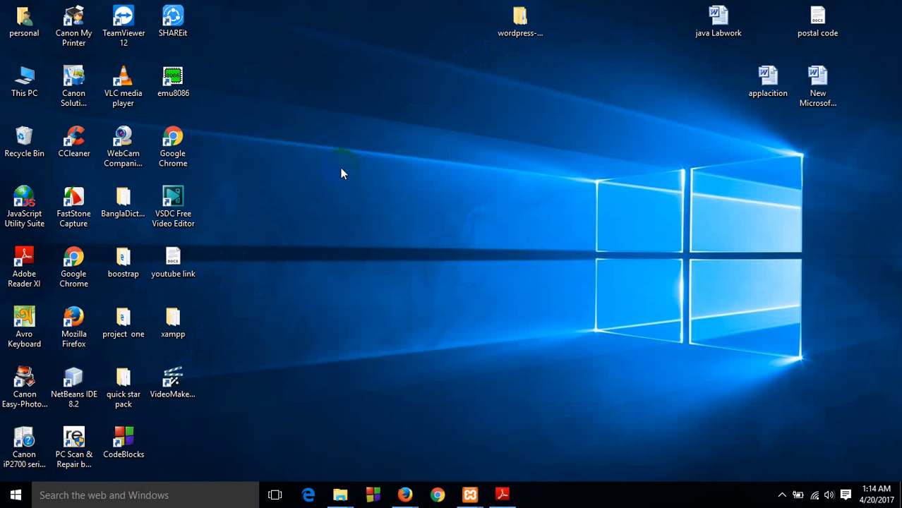
Search Windows for "xam", dismissing the Microsoft account sign-in prompt, and open XAMPP Control Panel
click(145, 497)
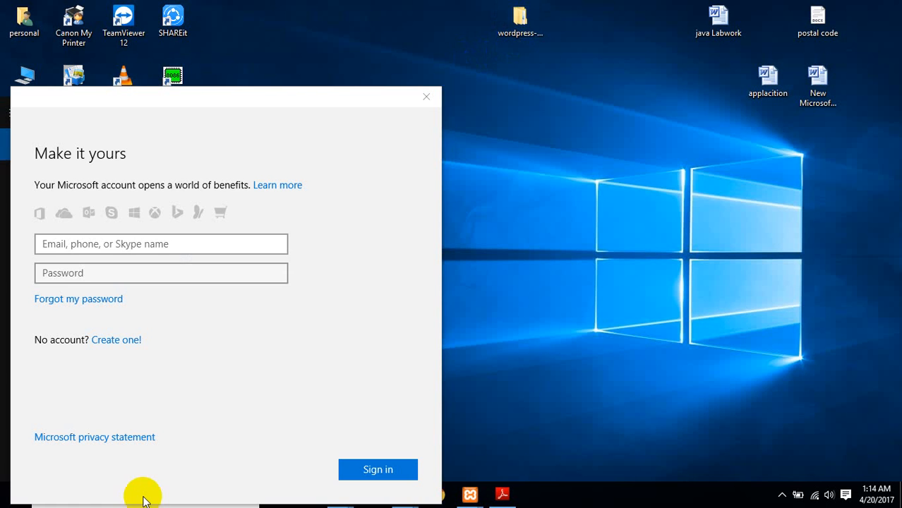
click(426, 97)
text(xam)
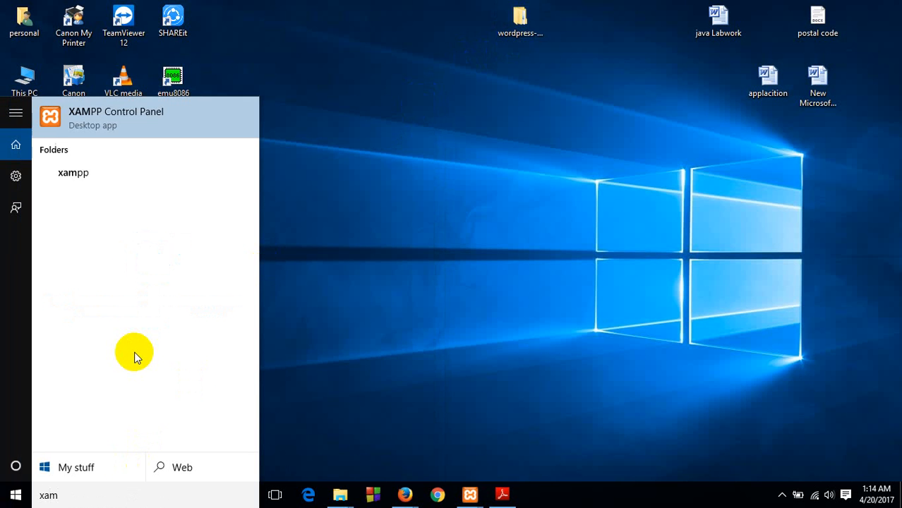
click(149, 121)
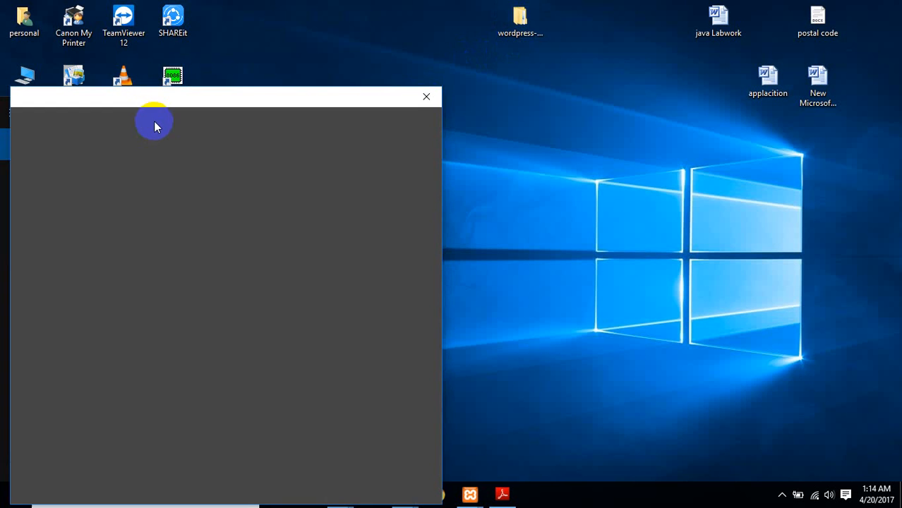
click(426, 101)
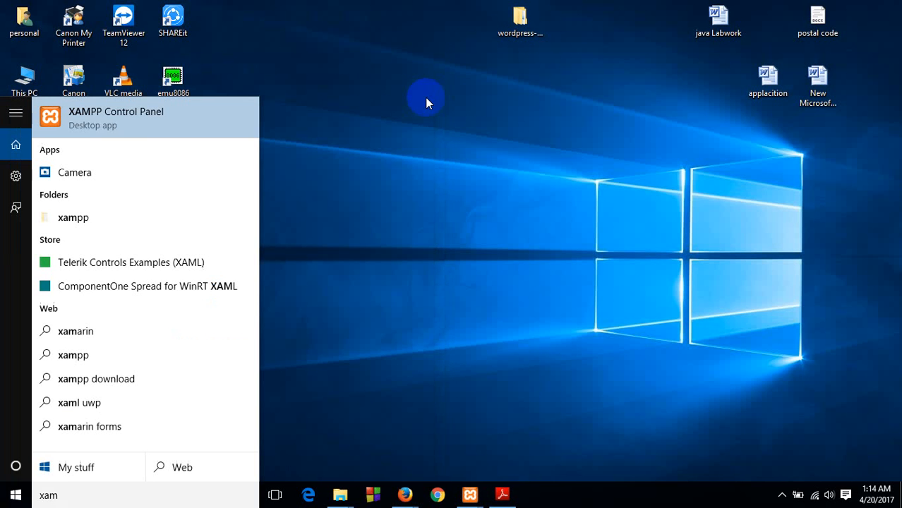
click(107, 125)
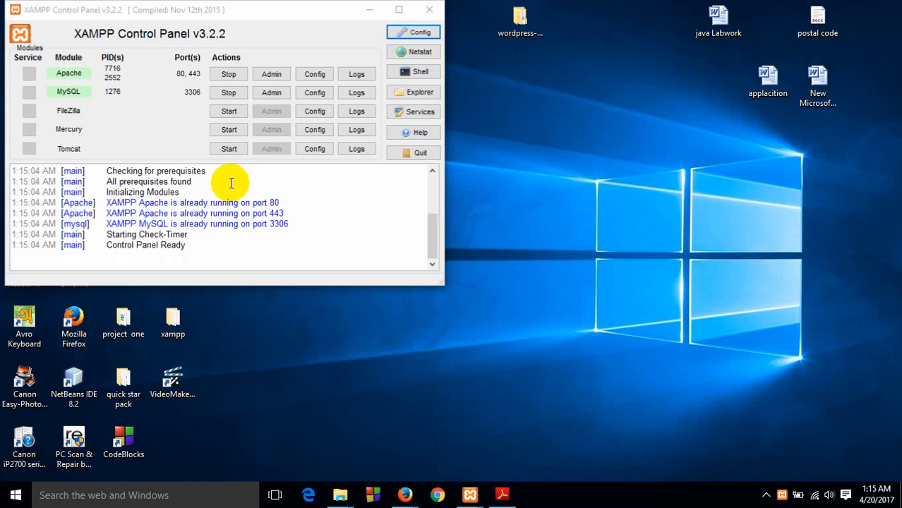
Stop and restart the Apache and MySQL modules, and clear the XAMPP Control Panel windows from the desktop
click(229, 74)
click(229, 92)
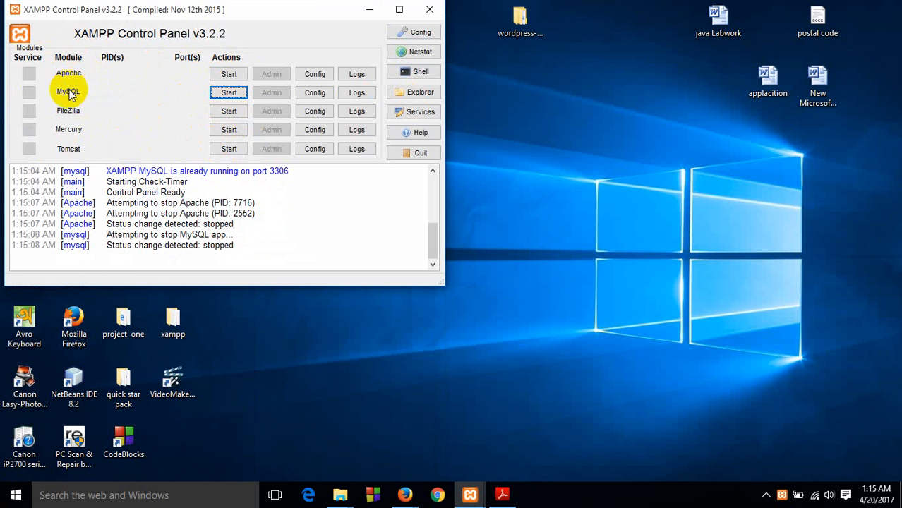
click(229, 75)
click(228, 92)
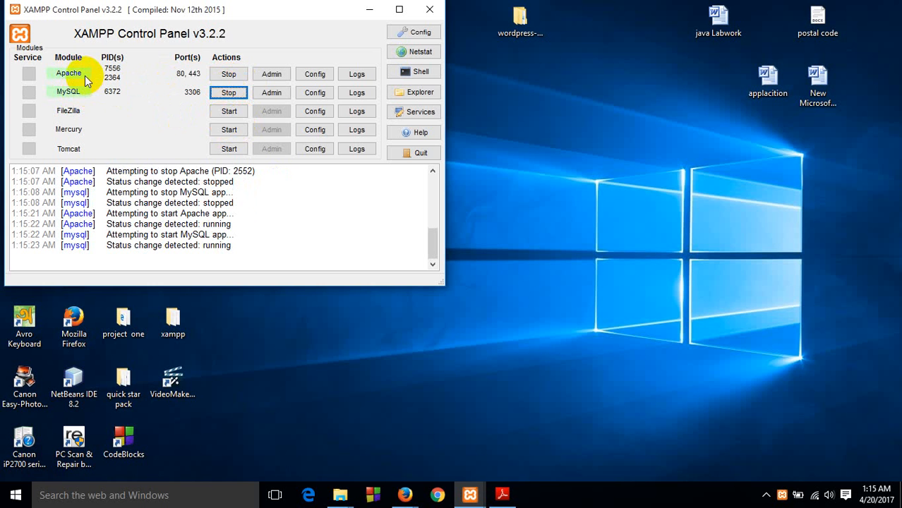
click(369, 11)
click(430, 9)
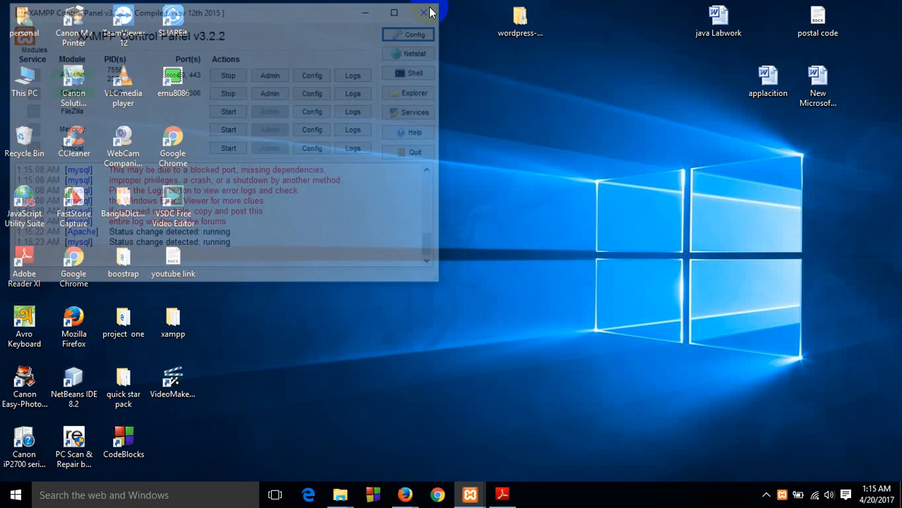
right_click(397, 120)
click(393, 102)
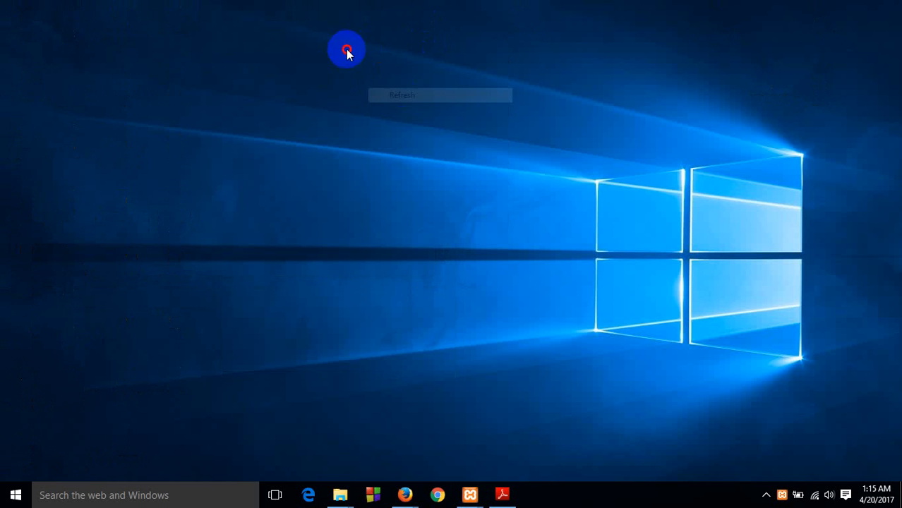
right_click(391, 102)
click(393, 103)
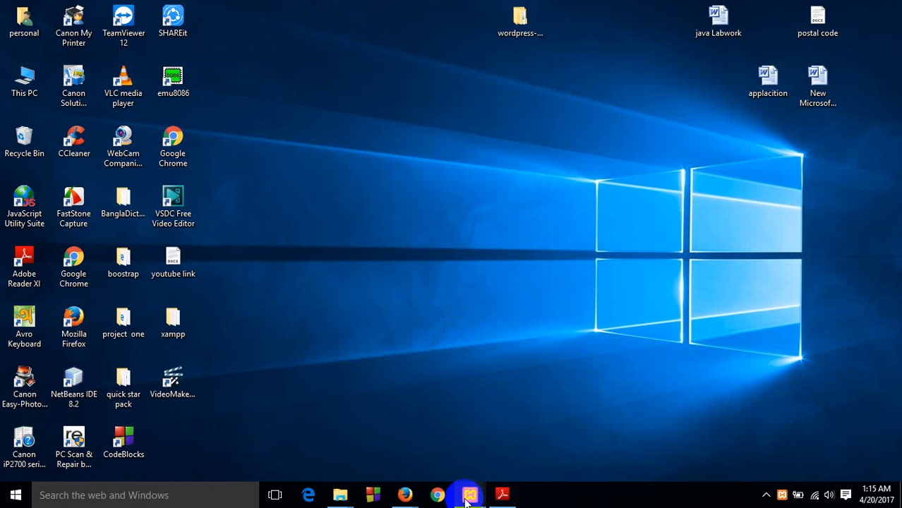
mouse_move(466, 498)
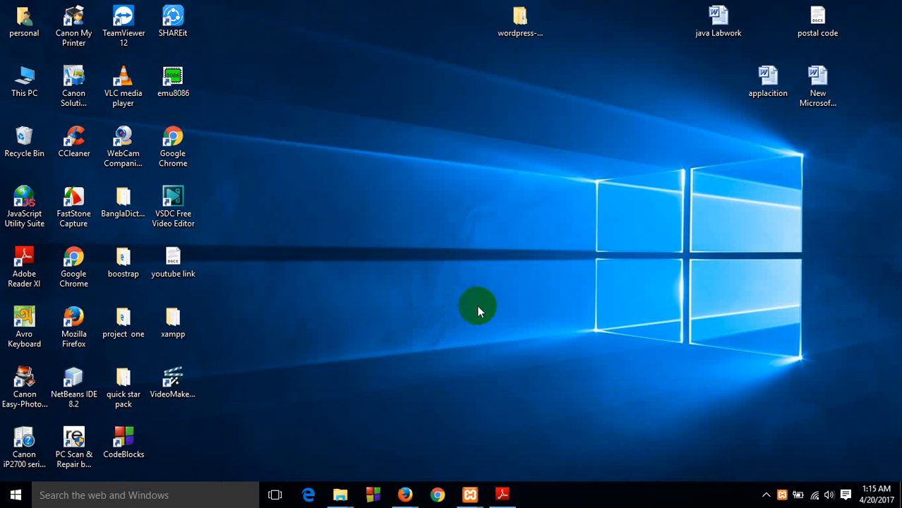
Open the htdocs folder inside xampp on Local Disk (C:)
click(32, 81)
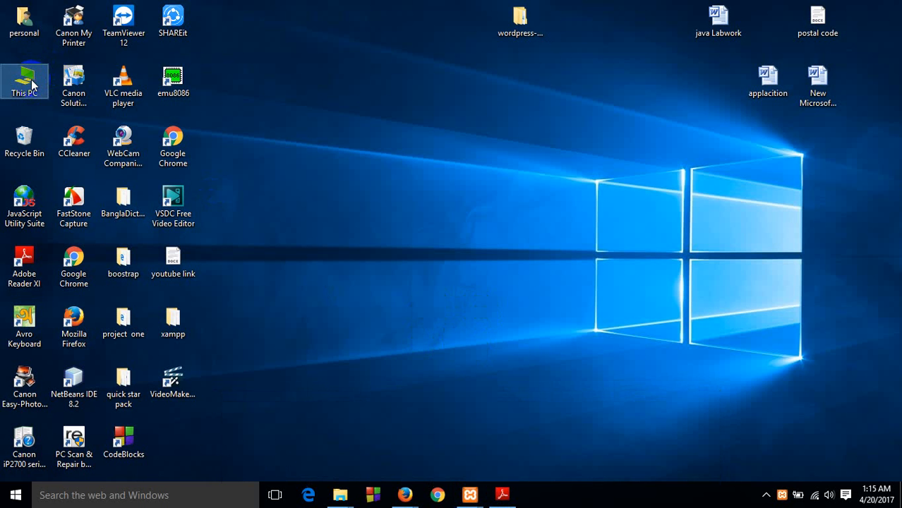
double_click(33, 81)
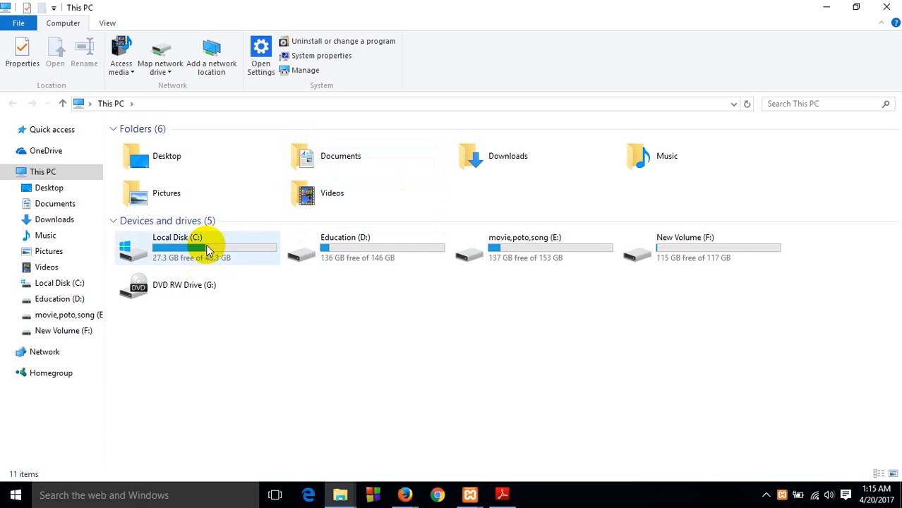
double_click(216, 236)
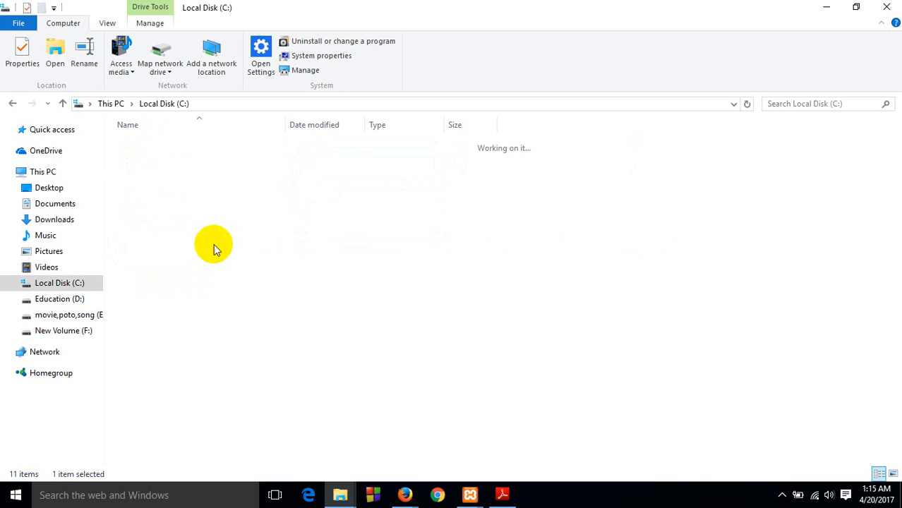
double_click(172, 258)
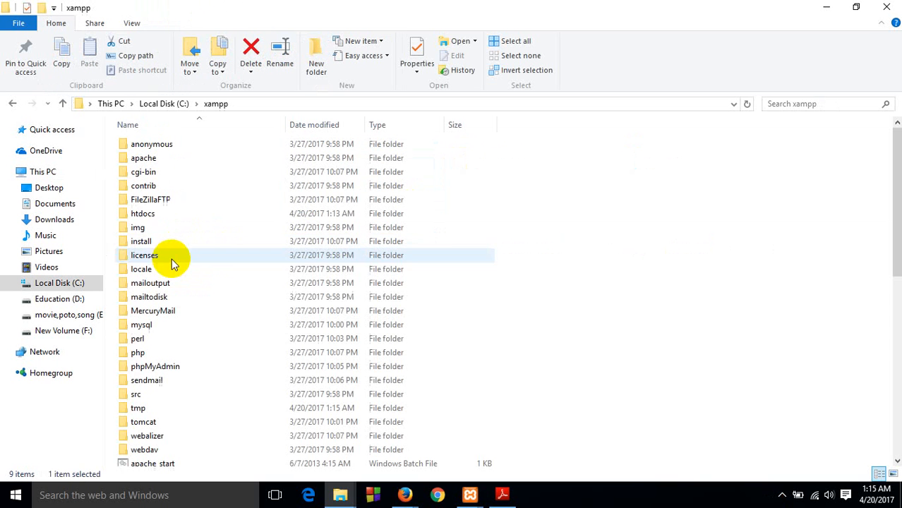
scroll(237, 191, down, 10)
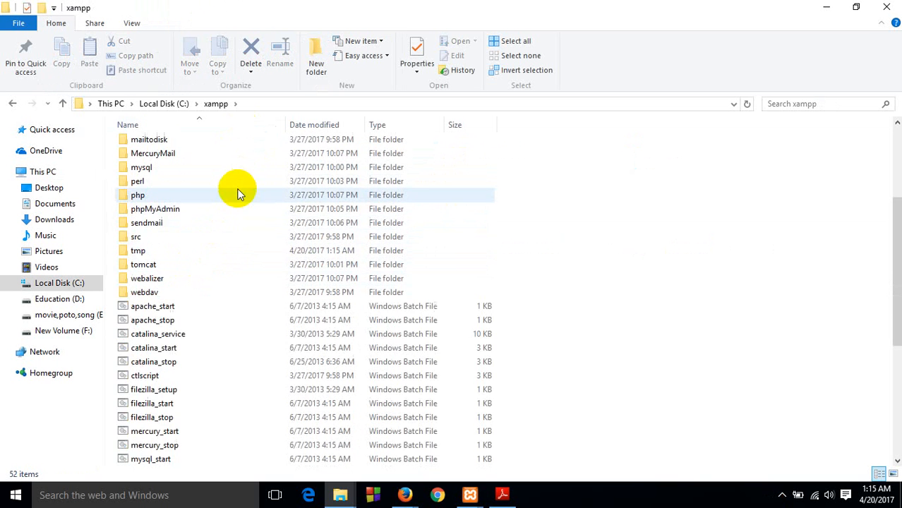
scroll(225, 212, up, 10)
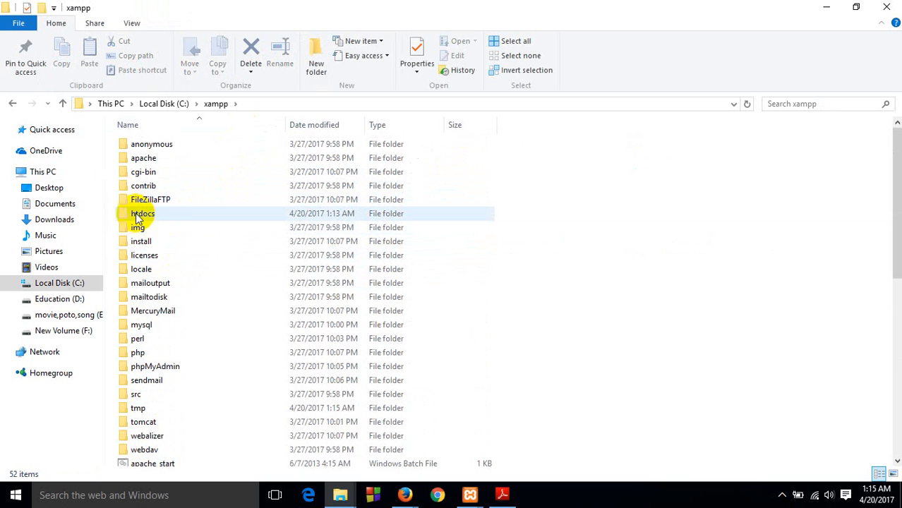
mouse_move(168, 216)
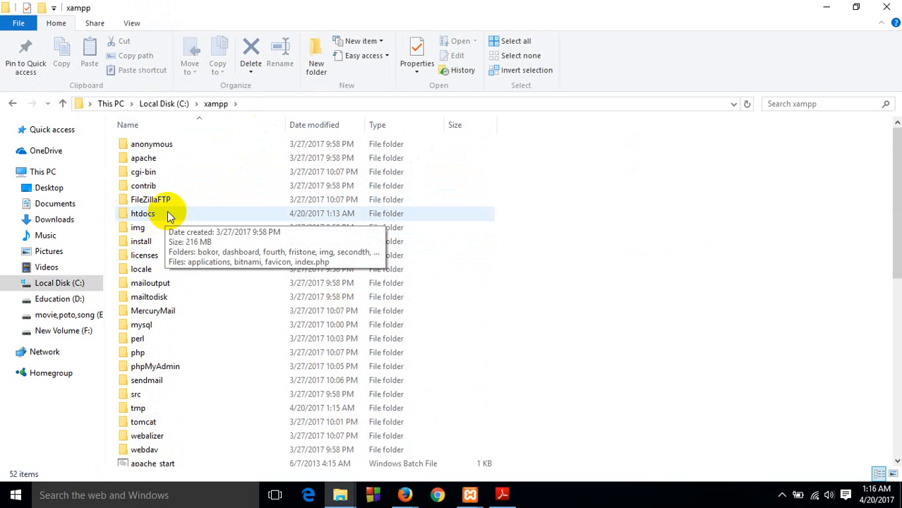
double_click(168, 215)
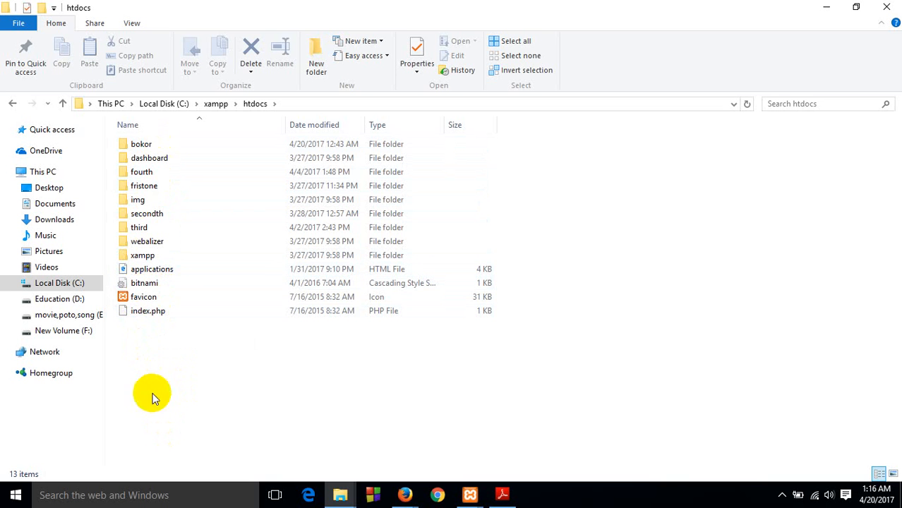
Create a folder named Bangladesh in htdocs, open it, and minimize its window
click(179, 397)
right_click(179, 397)
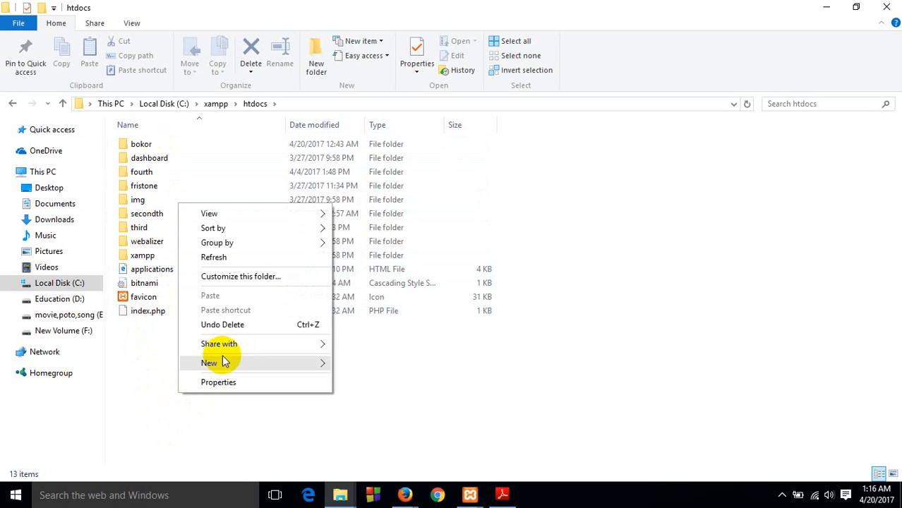
mouse_move(226, 362)
click(378, 362)
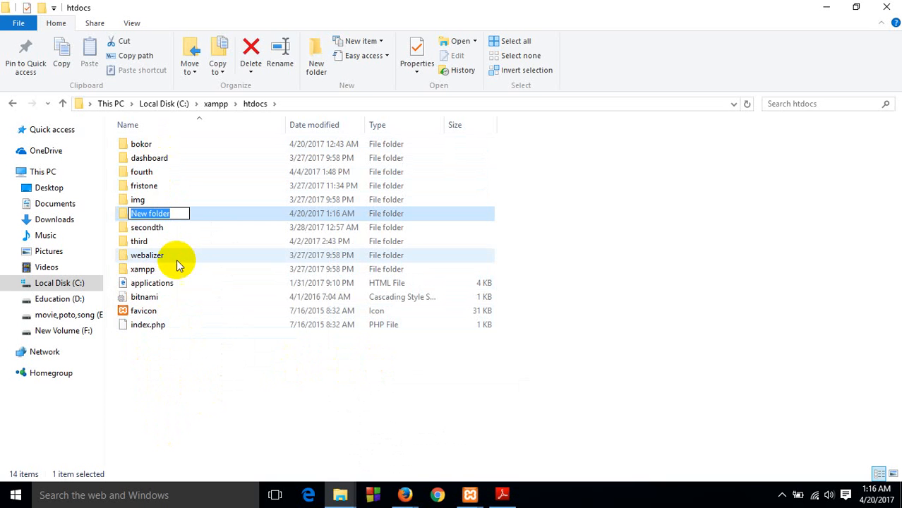
key(BackSpace)
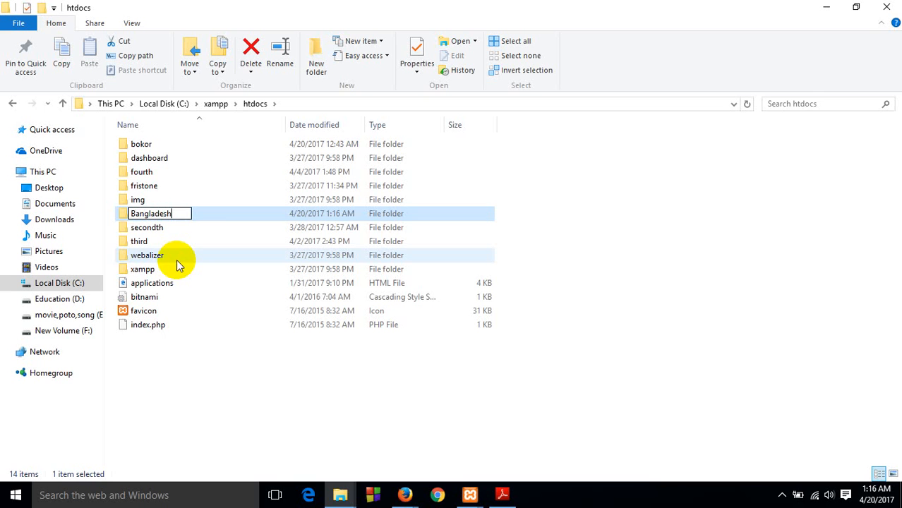
click(214, 208)
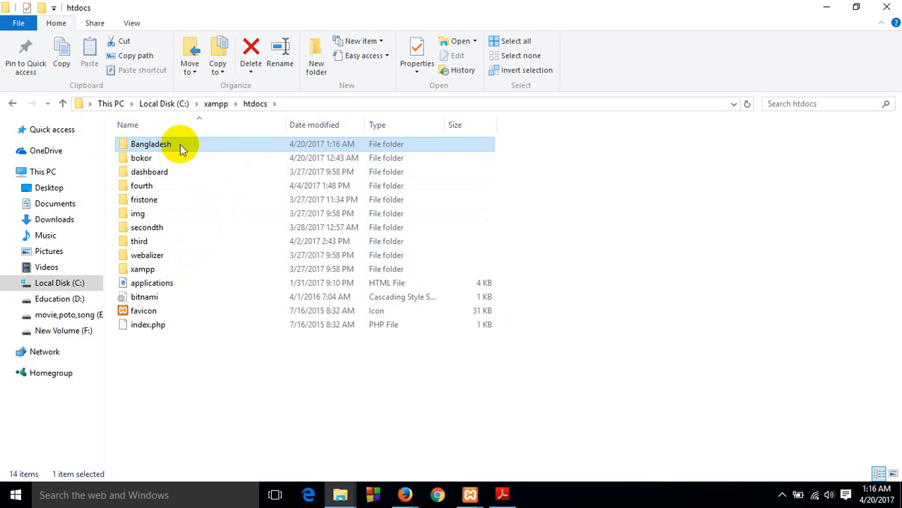
double_click(182, 147)
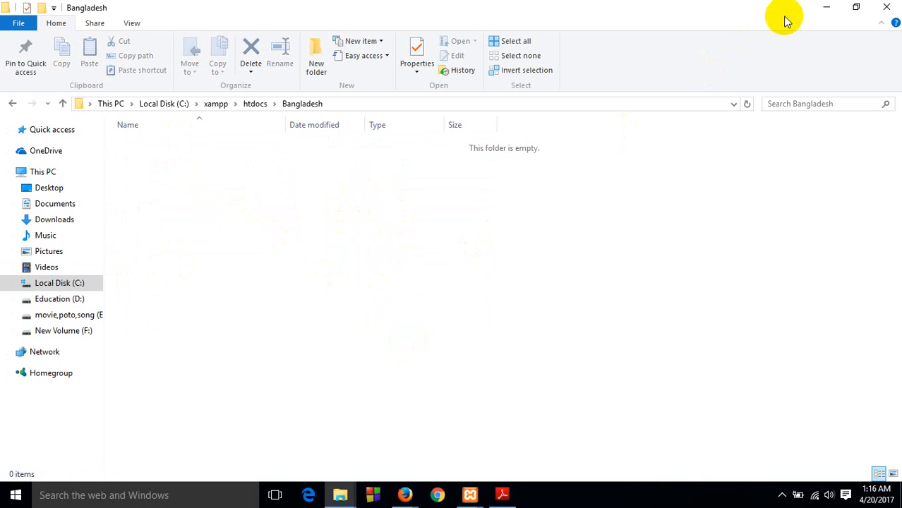
click(826, 7)
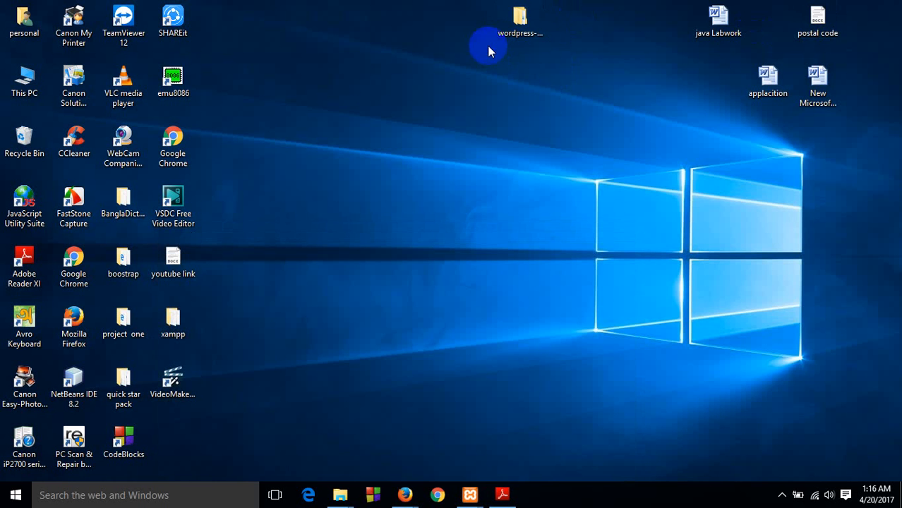
Copy all files and folders from the wordpress folder inside wordpress-4.7.3, and minimize its window
double_click(531, 29)
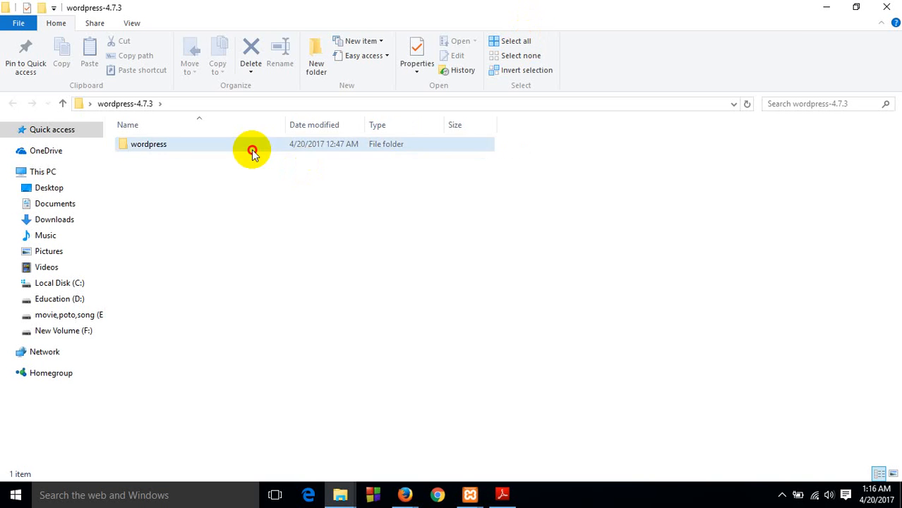
double_click(252, 152)
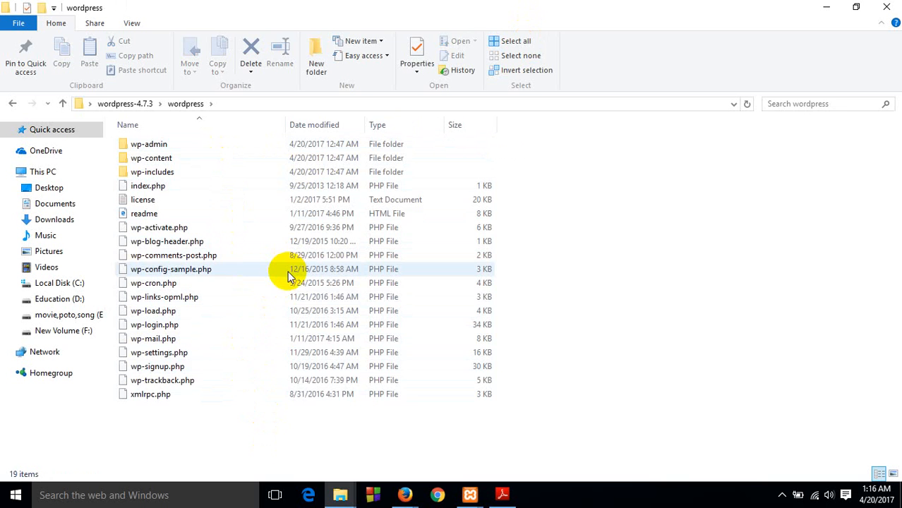
key(ctrl+a)
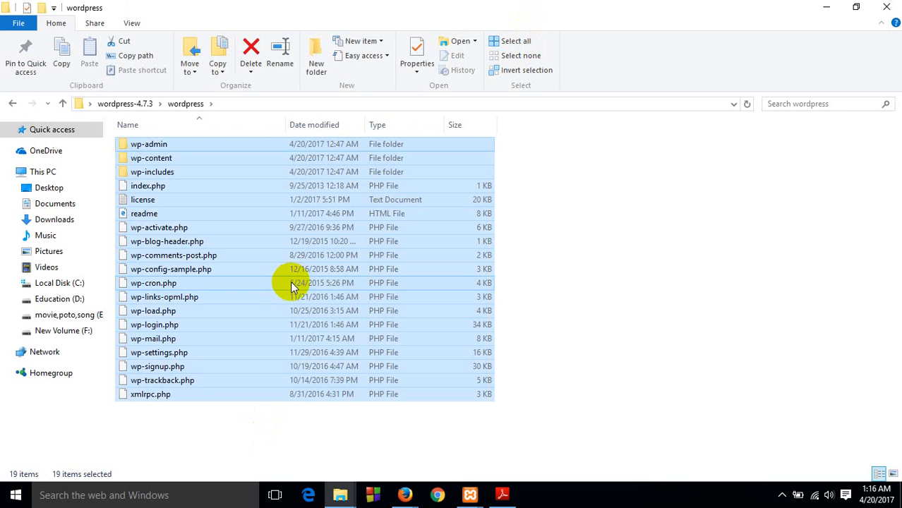
key(ctrl+c)
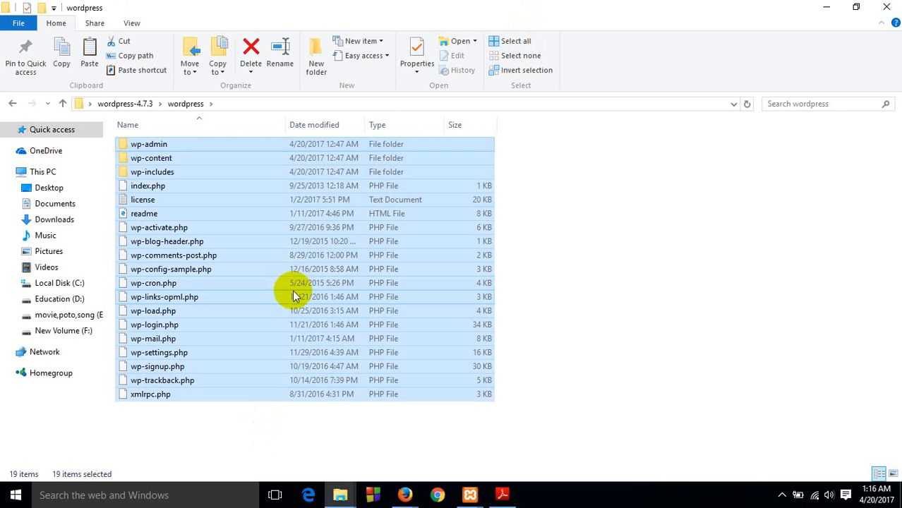
click(825, 7)
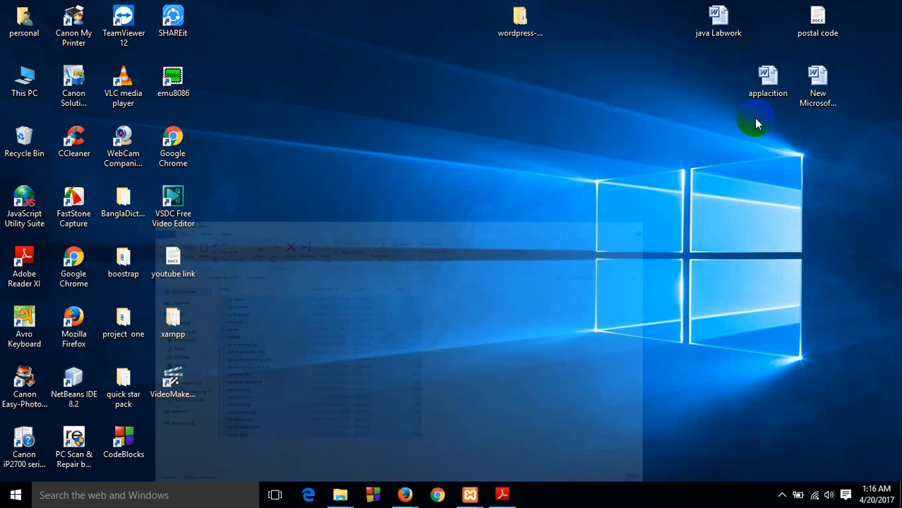
Open the Bangladesh folder under xampp\htdocs on Local Disk (C:) in File Explorer and maximize its window
click(353, 498)
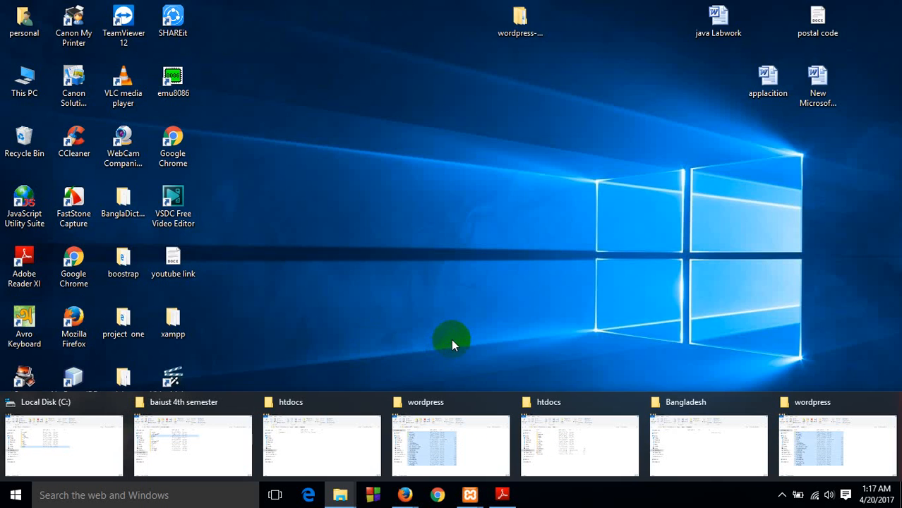
key(super+e)
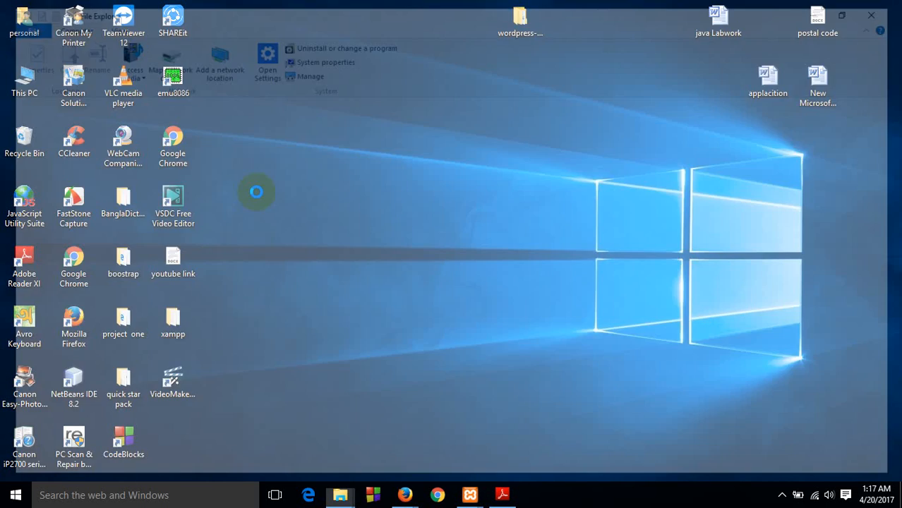
click(213, 256)
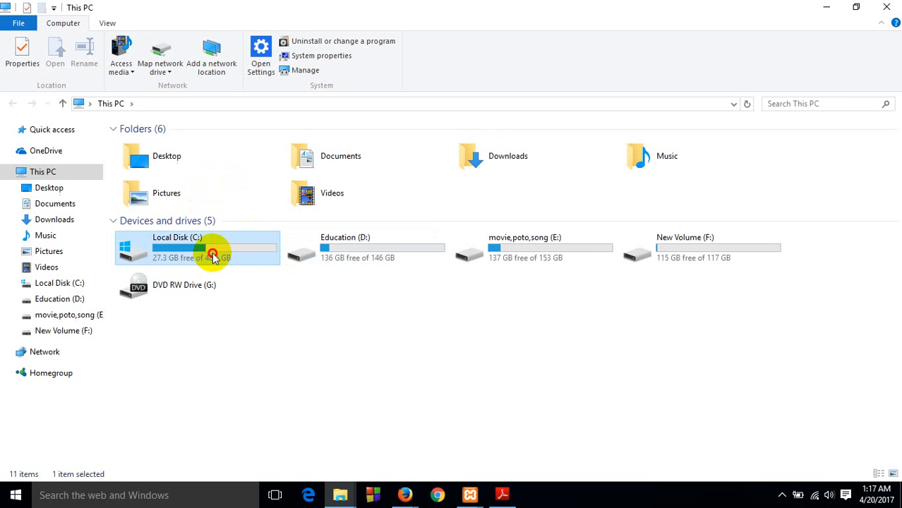
double_click(224, 254)
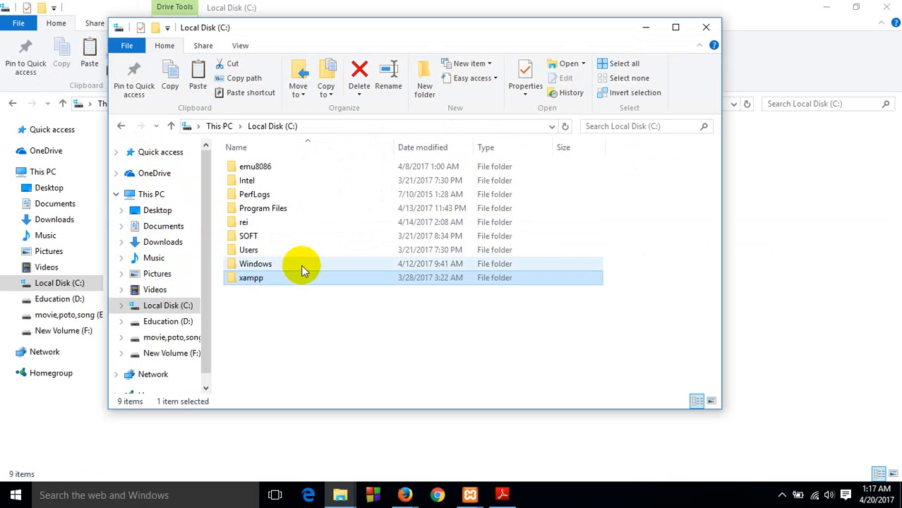
double_click(268, 278)
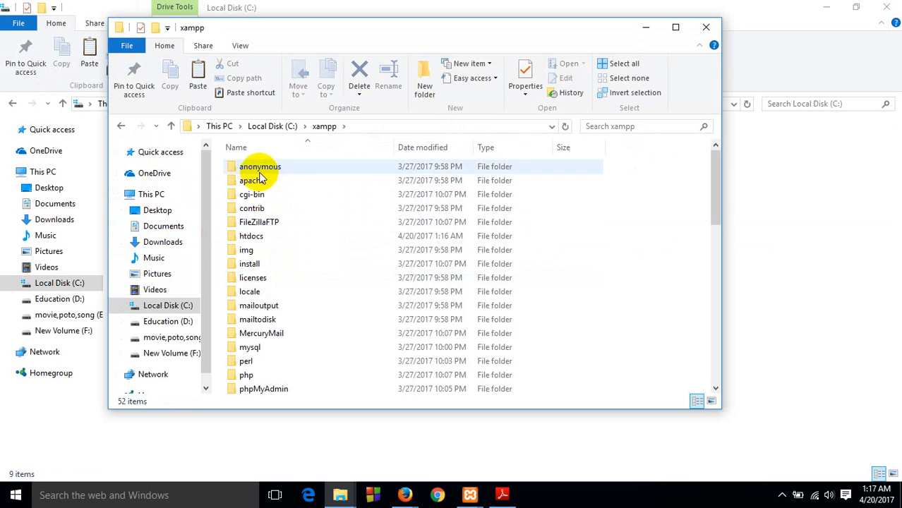
click(260, 237)
double_click(261, 237)
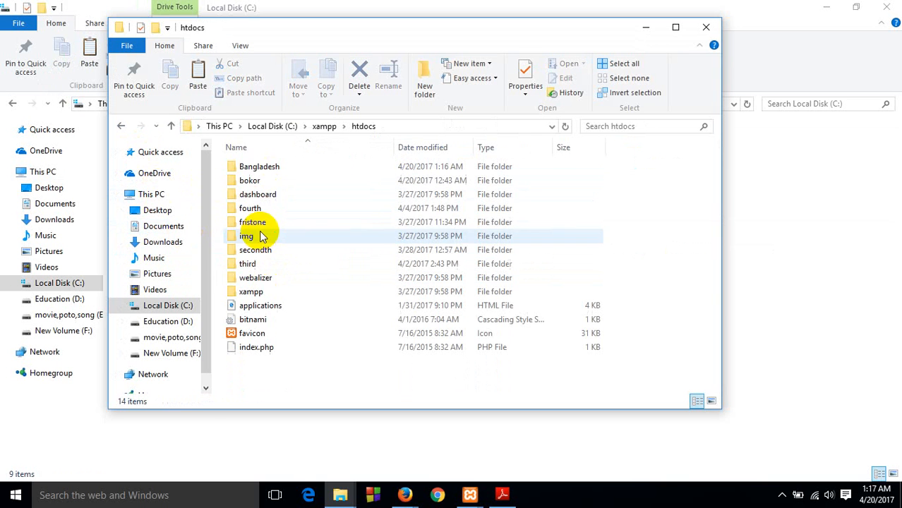
double_click(265, 170)
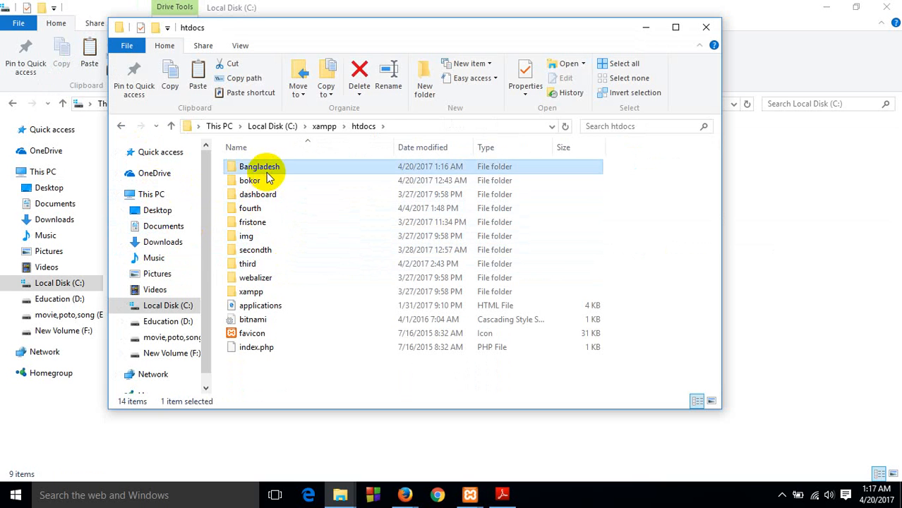
click(674, 26)
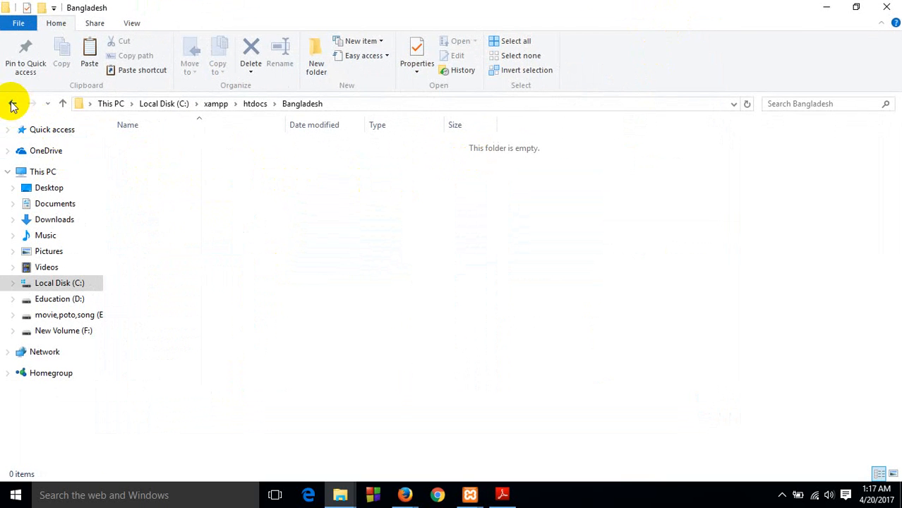
Paste the copied WordPress files into the Bangladesh folder in htdocs, and close the folder window
click(12, 103)
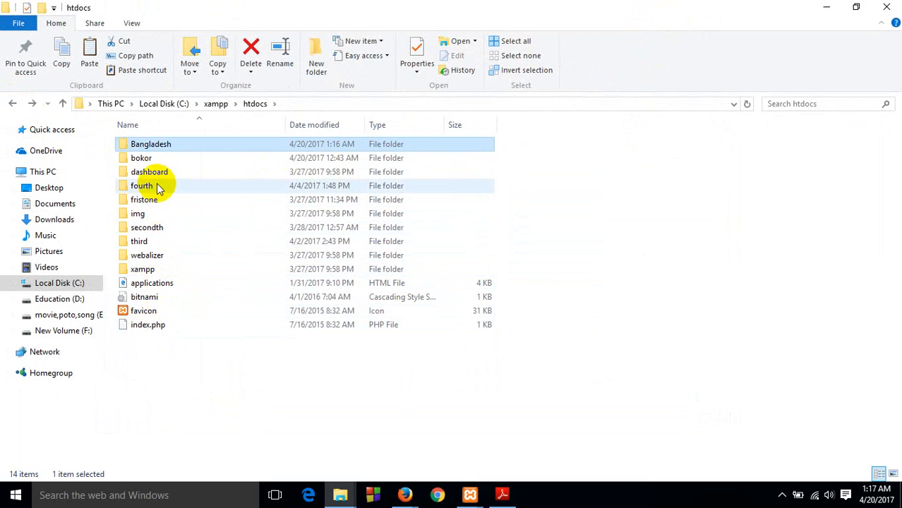
double_click(176, 144)
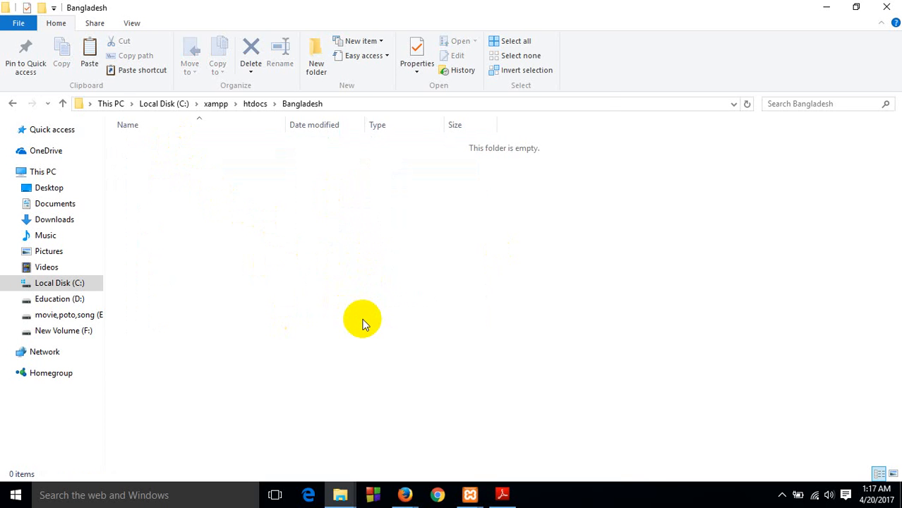
key(ctrl+v)
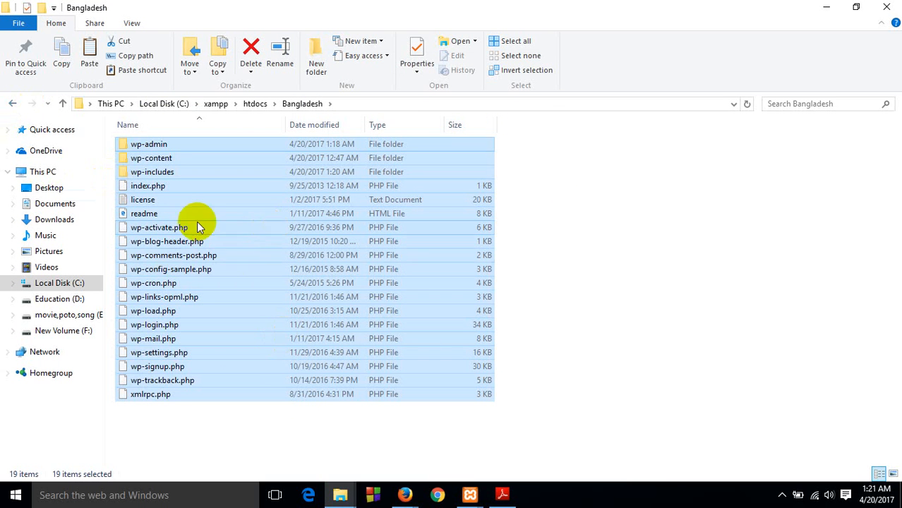
click(559, 259)
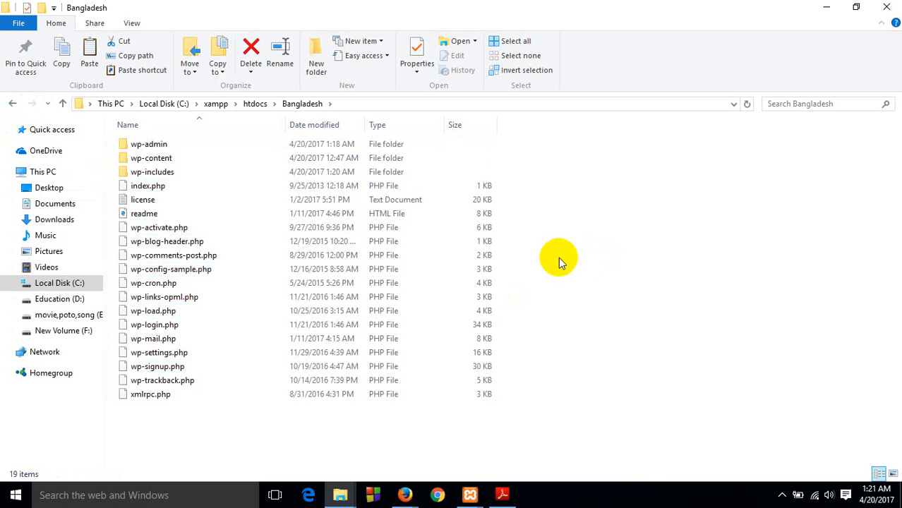
click(11, 104)
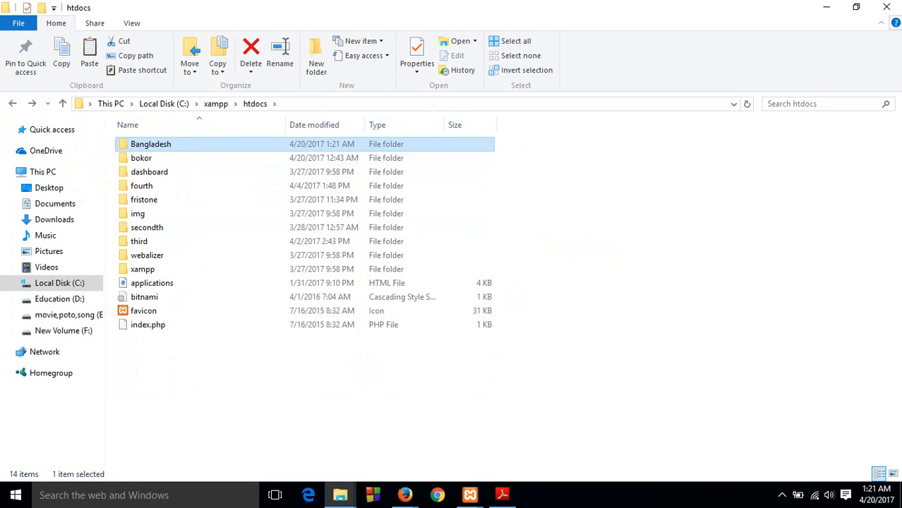
click(887, 7)
click(888, 7)
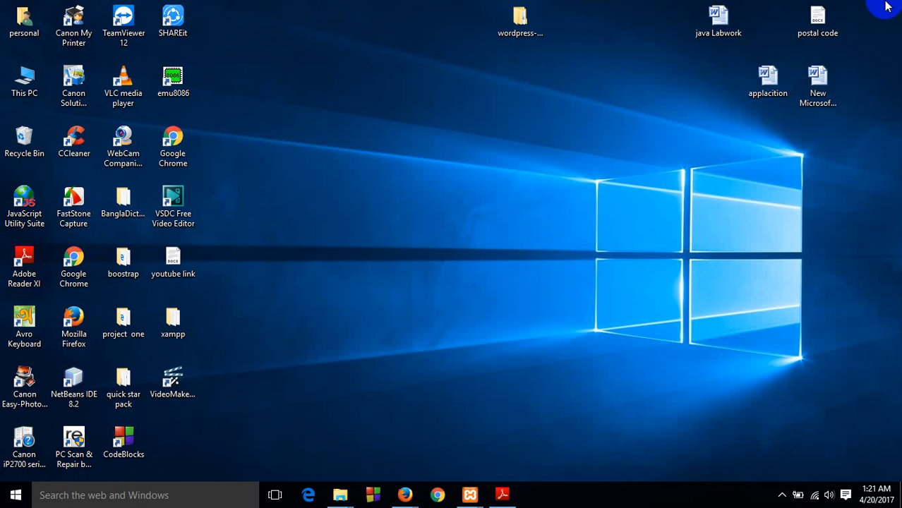
right_click(401, 142)
click(443, 181)
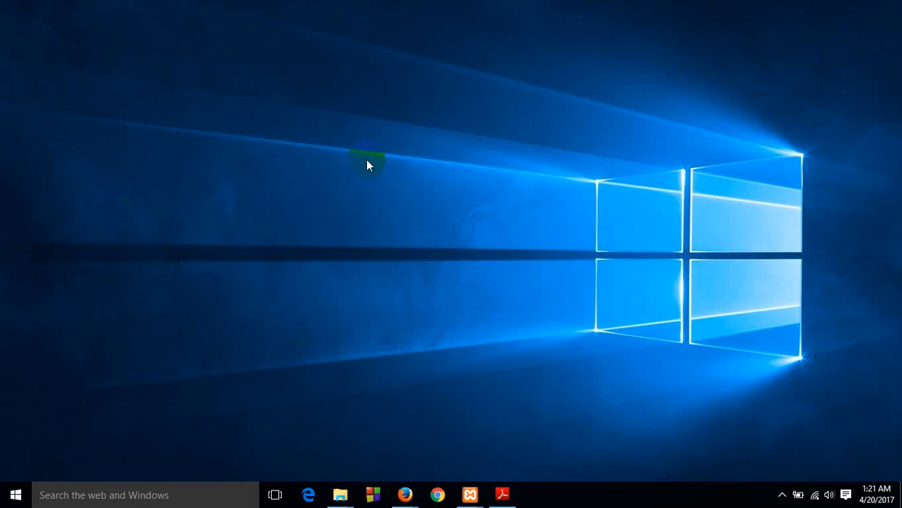
right_click(358, 152)
click(375, 192)
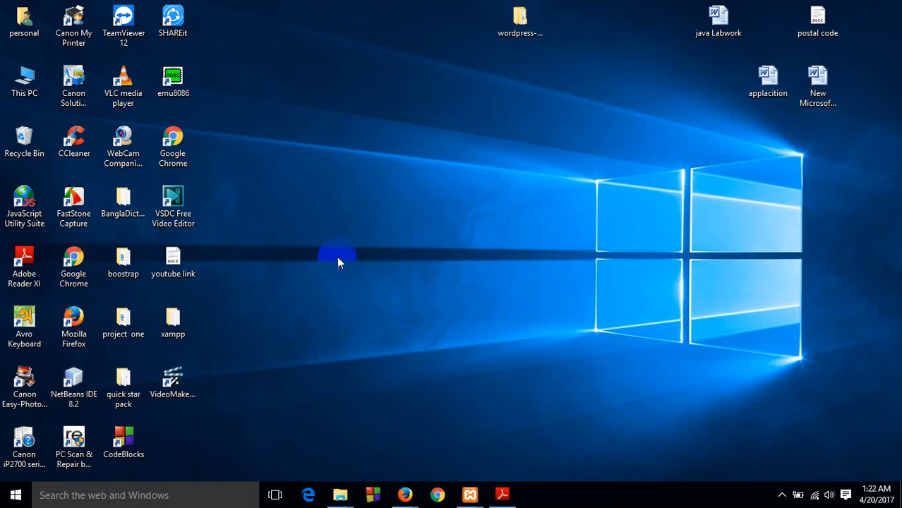
Switch to the MyScrapNook window in Mozilla Firefox, load localhost/ and open phpMyAdmin from the XAMPP dashboard
click(406, 497)
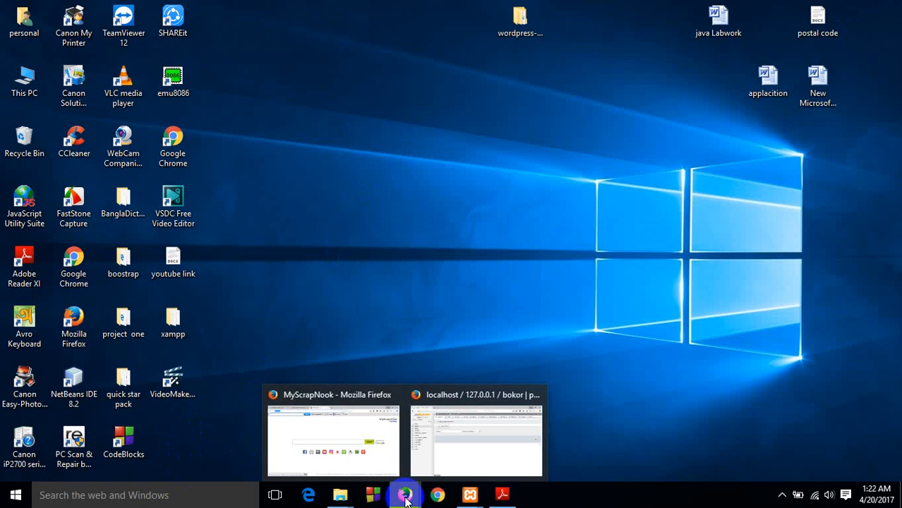
click(338, 429)
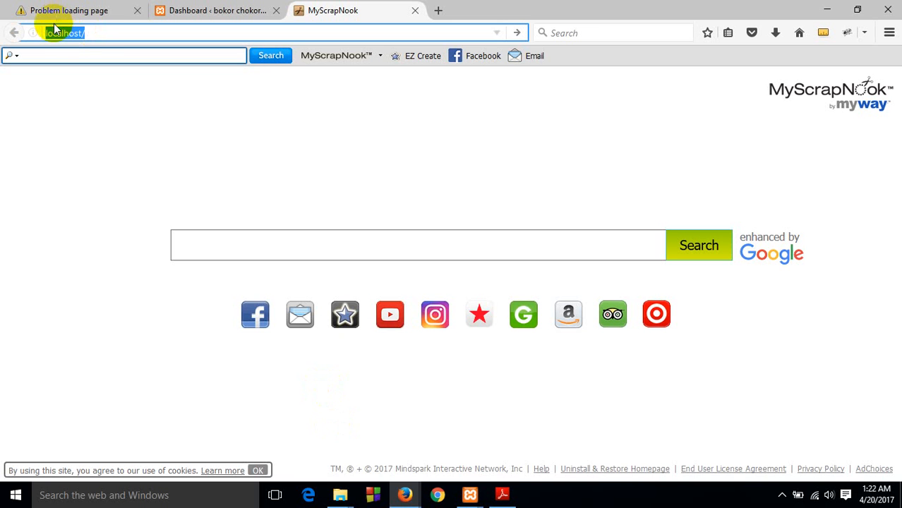
click(97, 32)
key(ctrl+a)
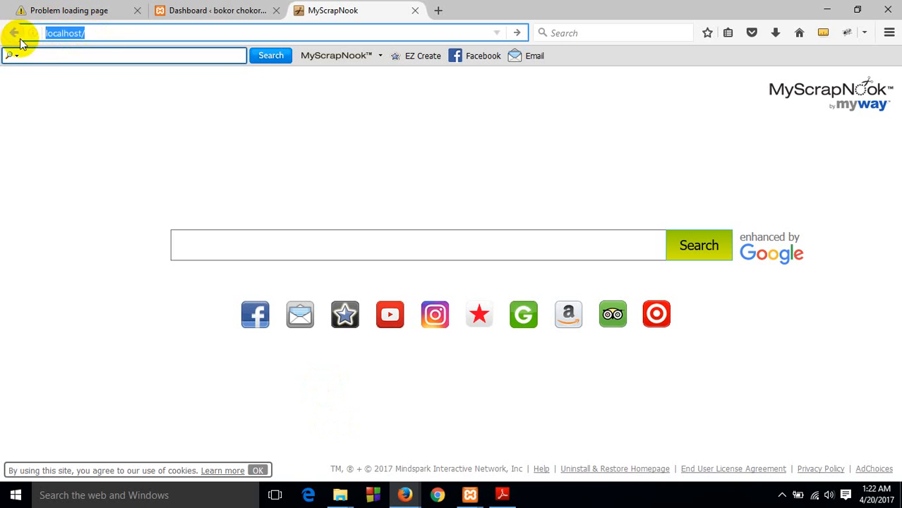
key(BackSpace)
text(lo)
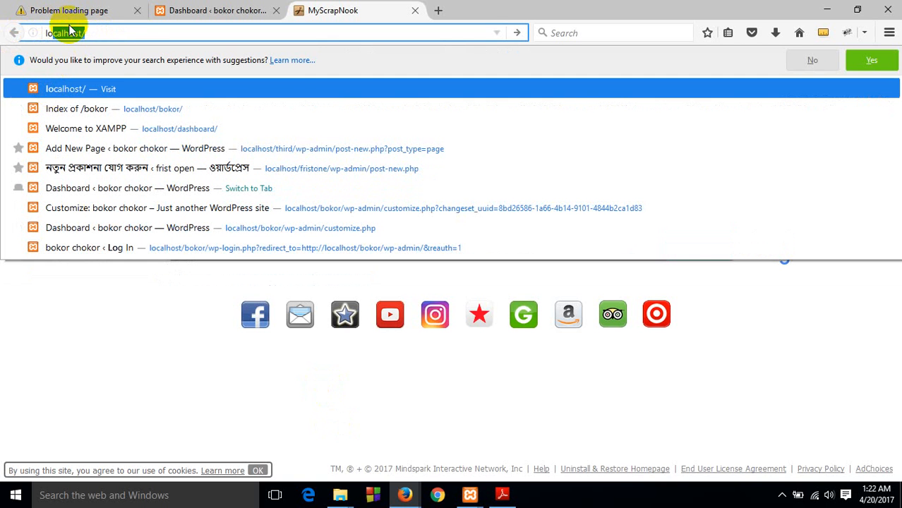
key(Return)
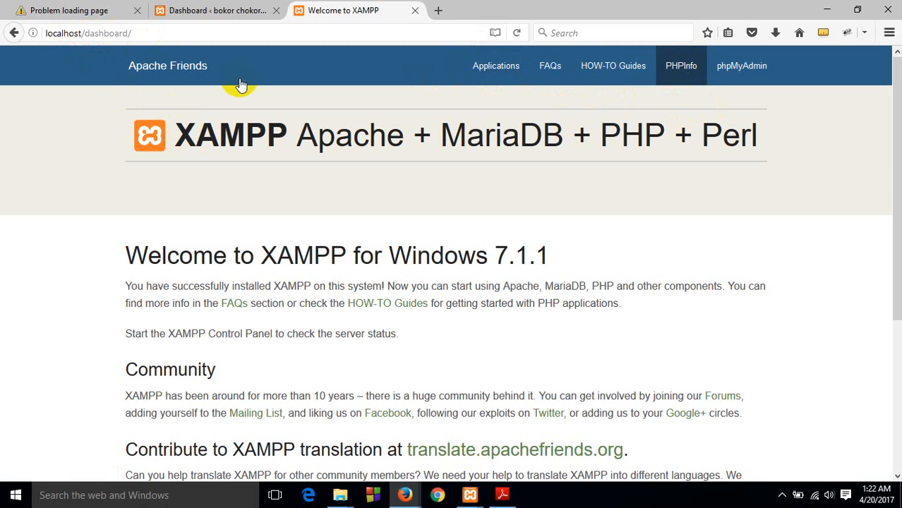
click(496, 79)
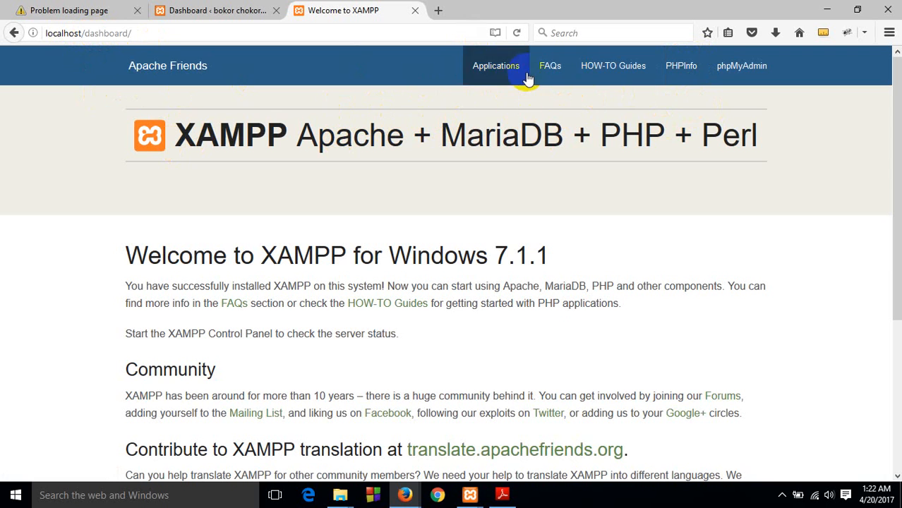
click(742, 76)
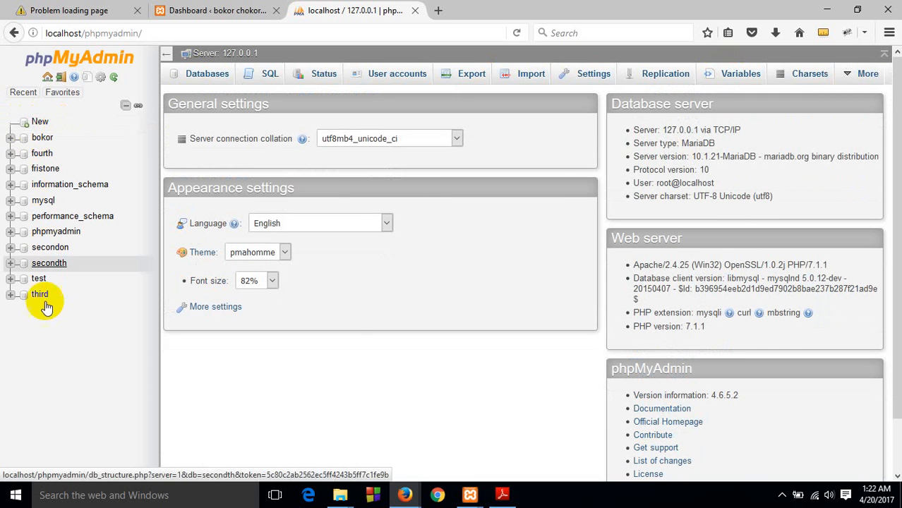
Create a new database named Bangladesh with the default collation in phpMyAdmin, and minimize the browser
click(40, 123)
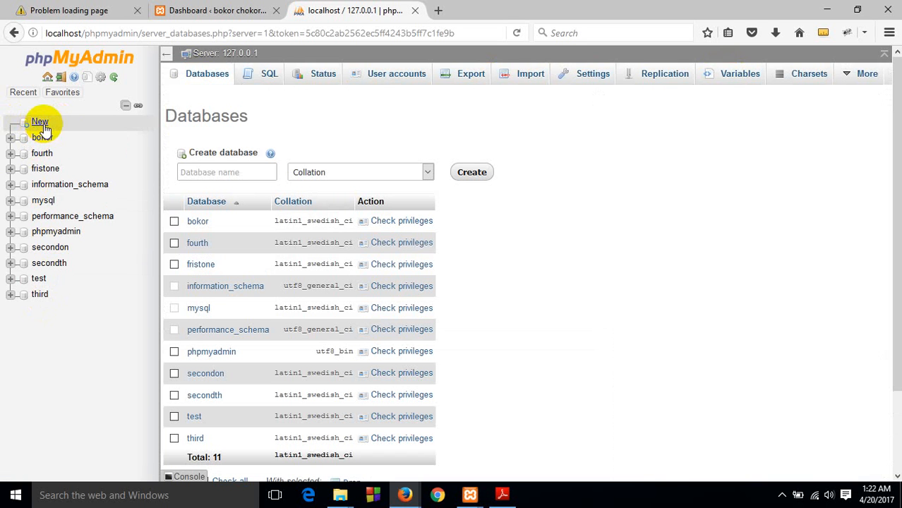
click(235, 172)
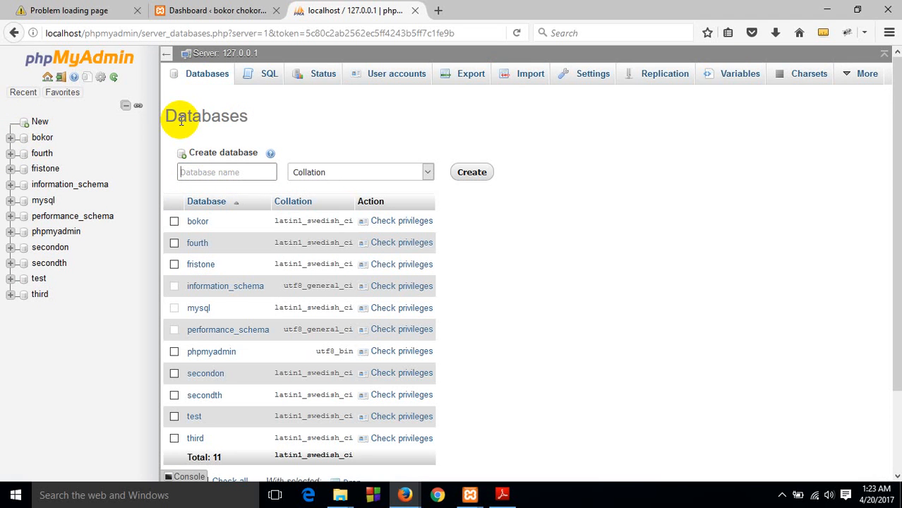
text(BA)
key(BackSpace)
key(BackSpace)
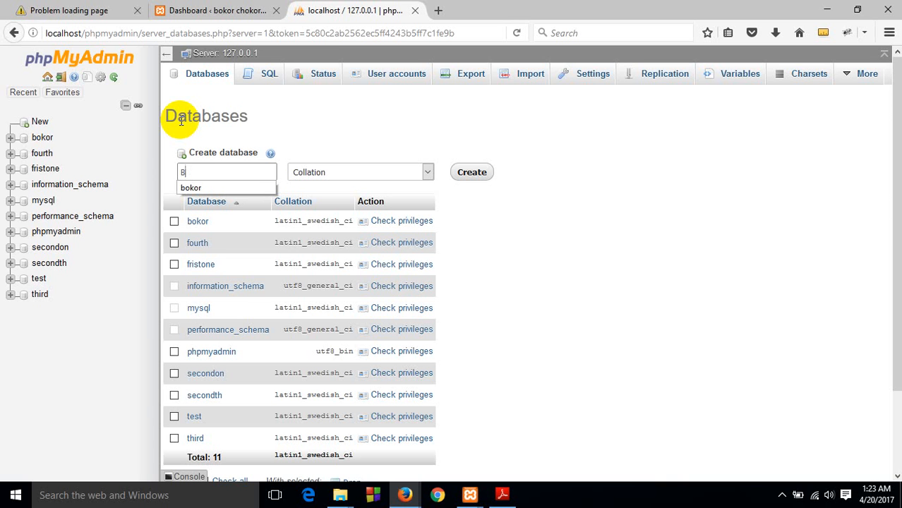
text(ab)
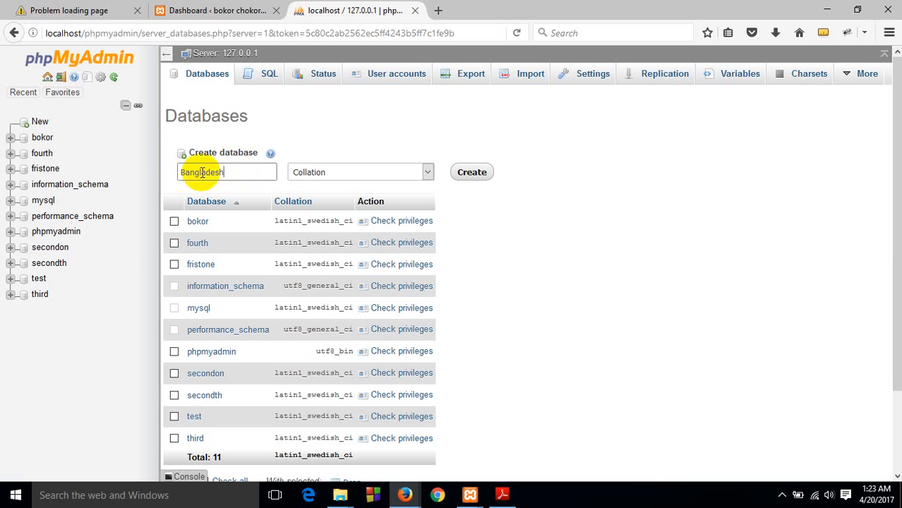
click(226, 175)
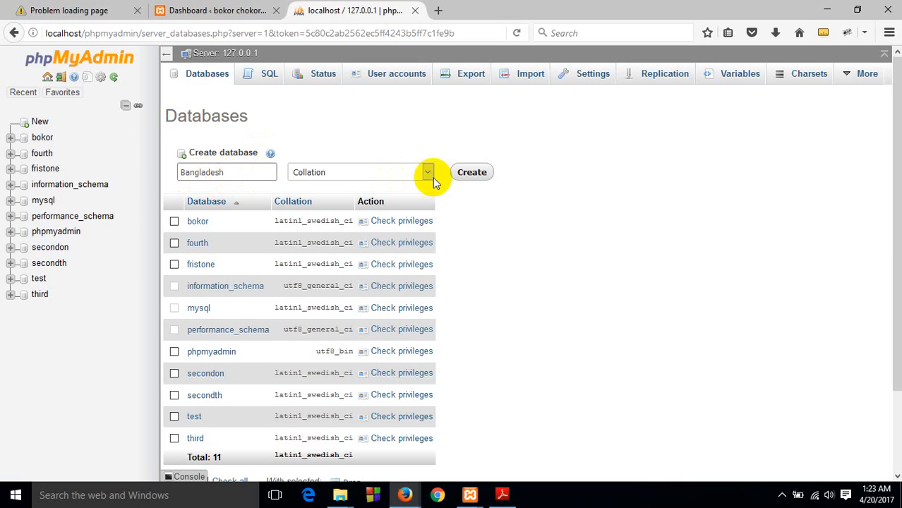
click(469, 176)
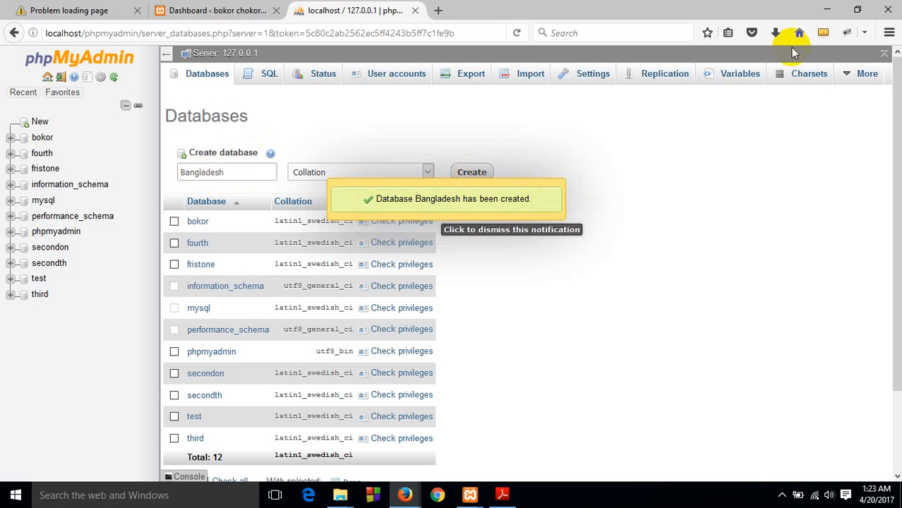
click(827, 9)
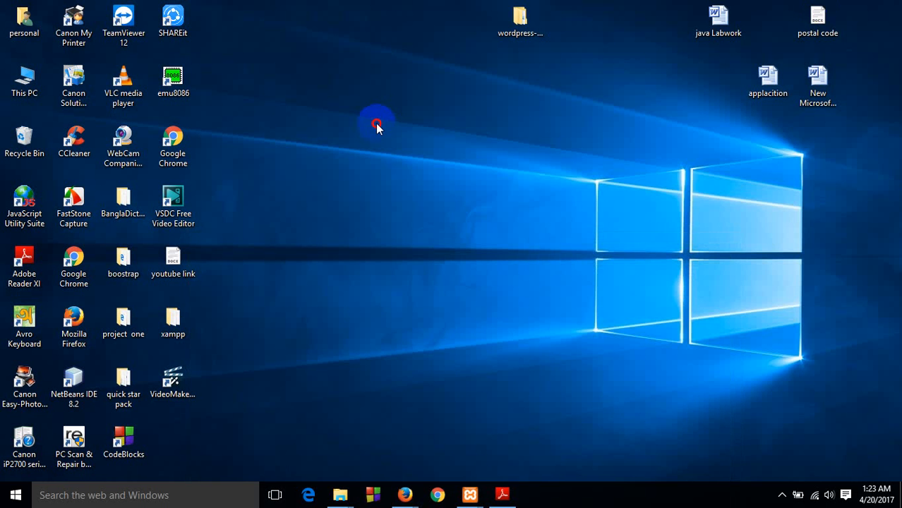
right_click(412, 161)
click(428, 165)
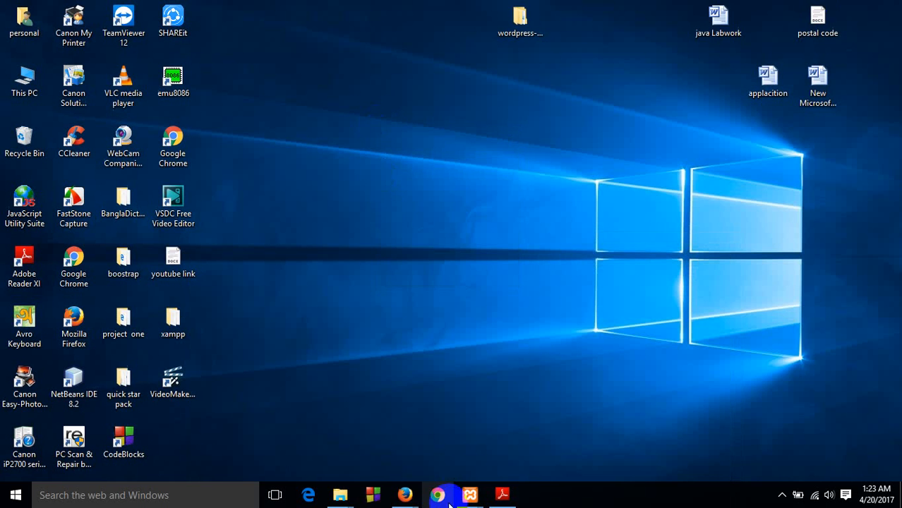
Switch to the Firefox window, load localhost/Bangladesh in a new tab, and reload the WordPress setup page
click(403, 495)
click(351, 423)
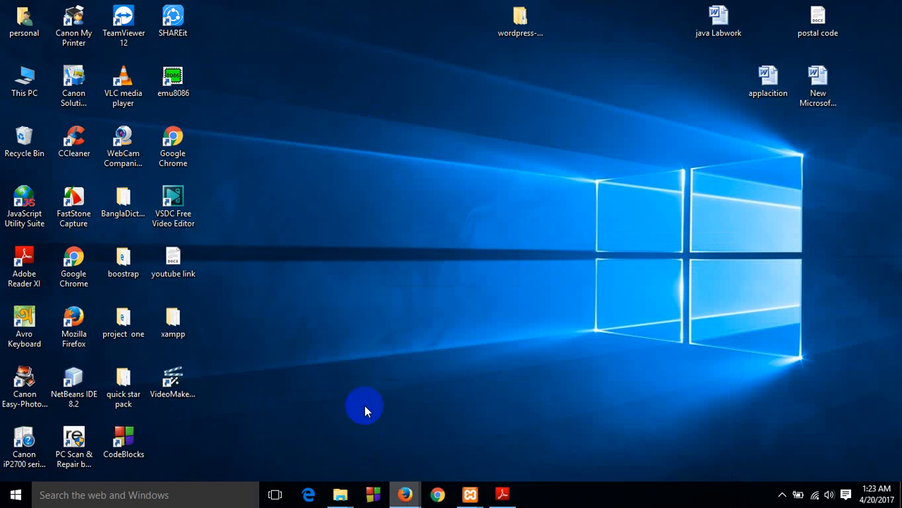
click(437, 9)
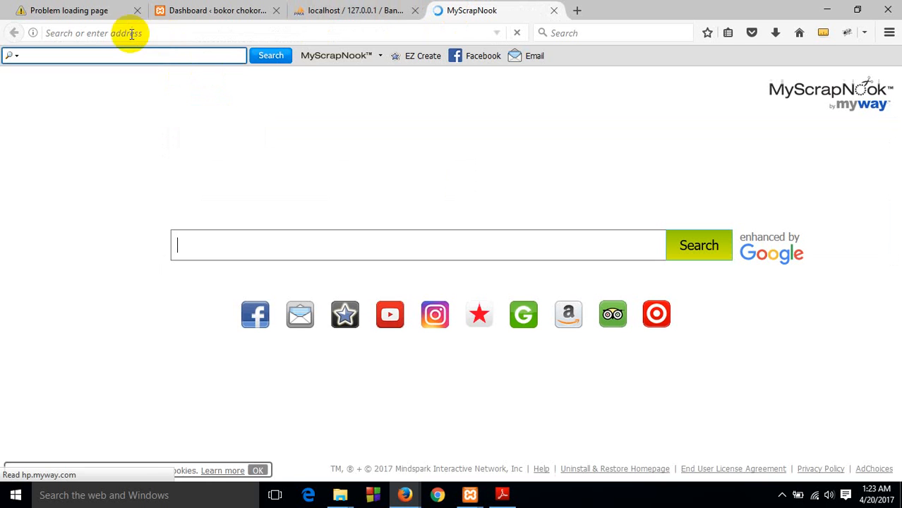
click(164, 33)
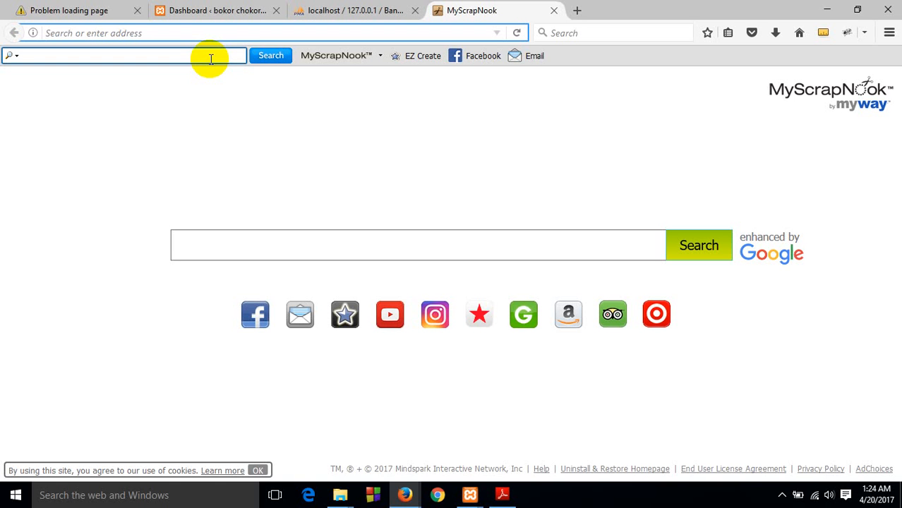
text(localhost/)
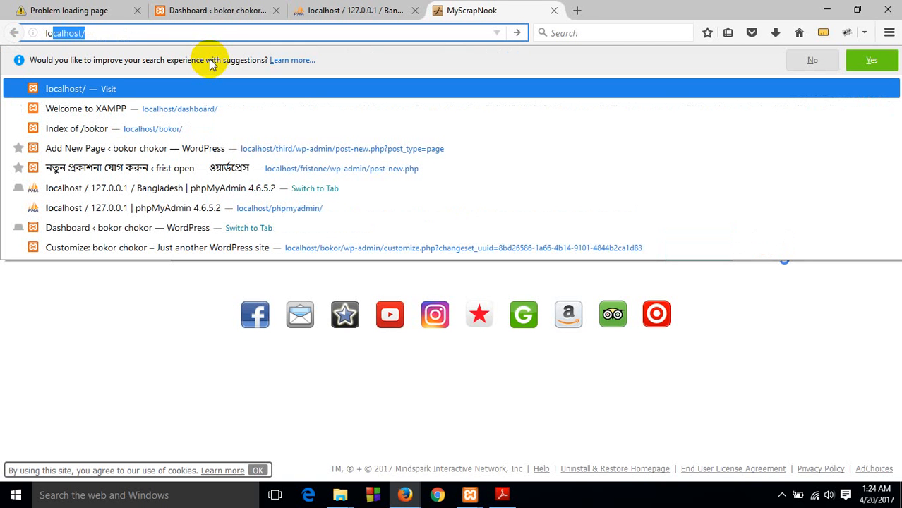
click(91, 34)
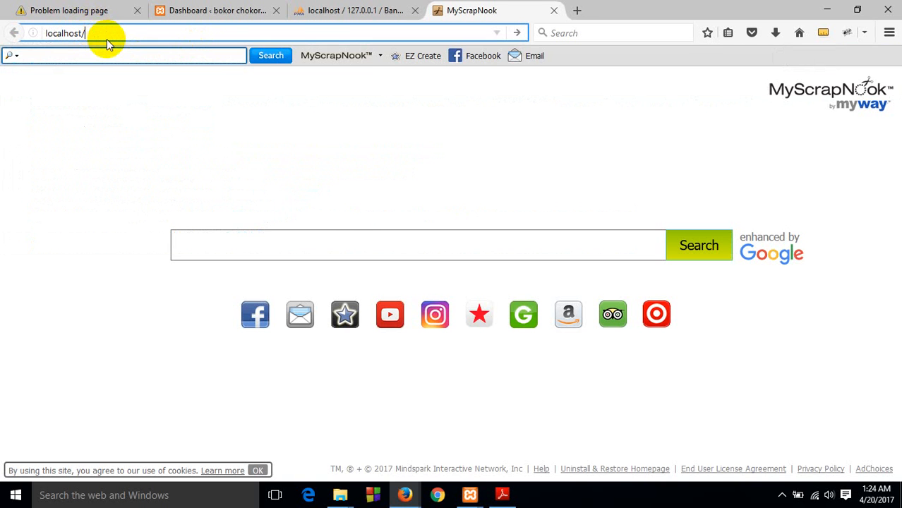
text(B)
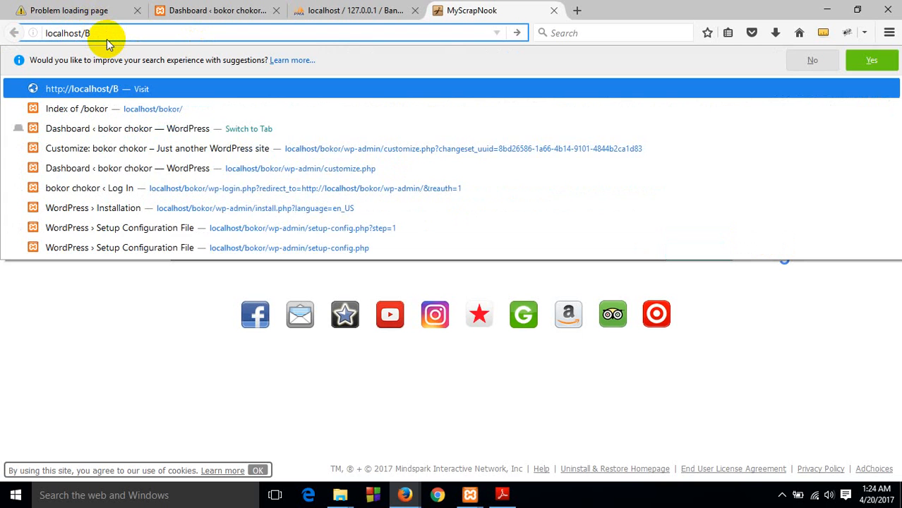
text(ang)
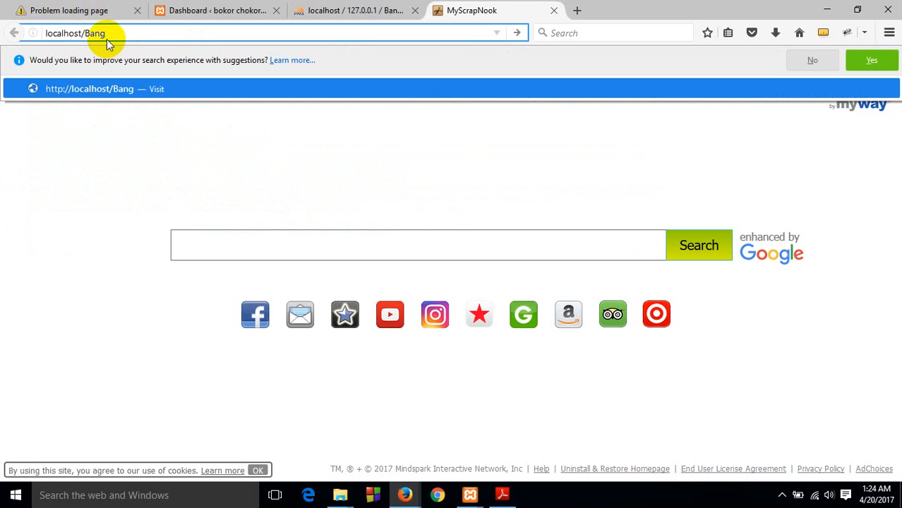
text(ladesh)
key(Return)
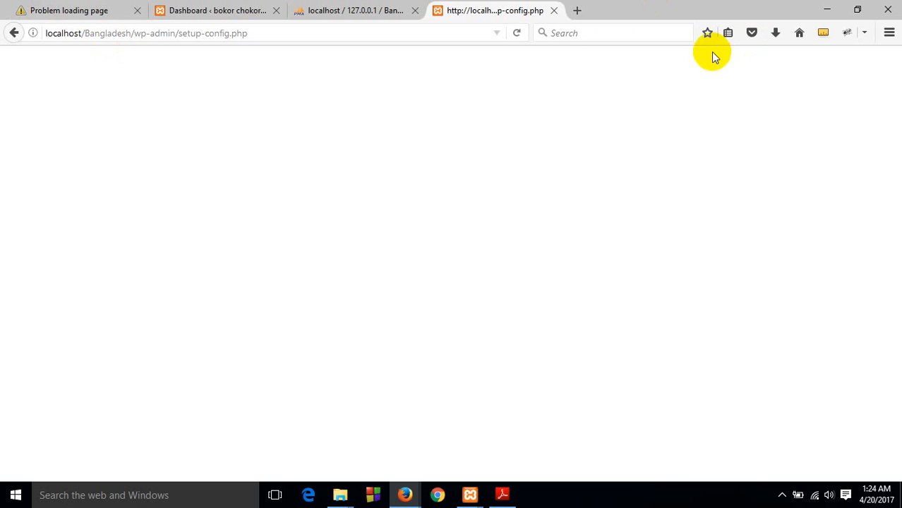
click(516, 33)
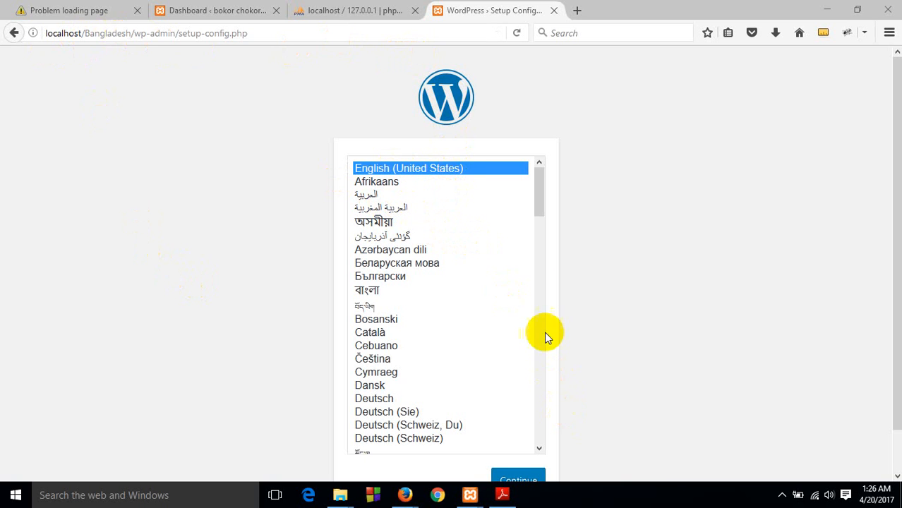
Continue the WordPress setup in English (United States) and proceed past the introduction to the database connection form
scroll(586, 254, down, 1)
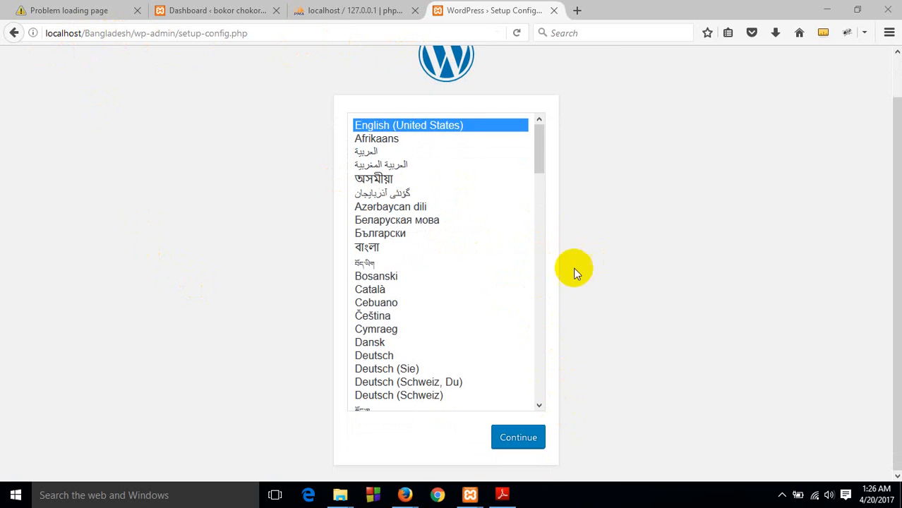
click(514, 440)
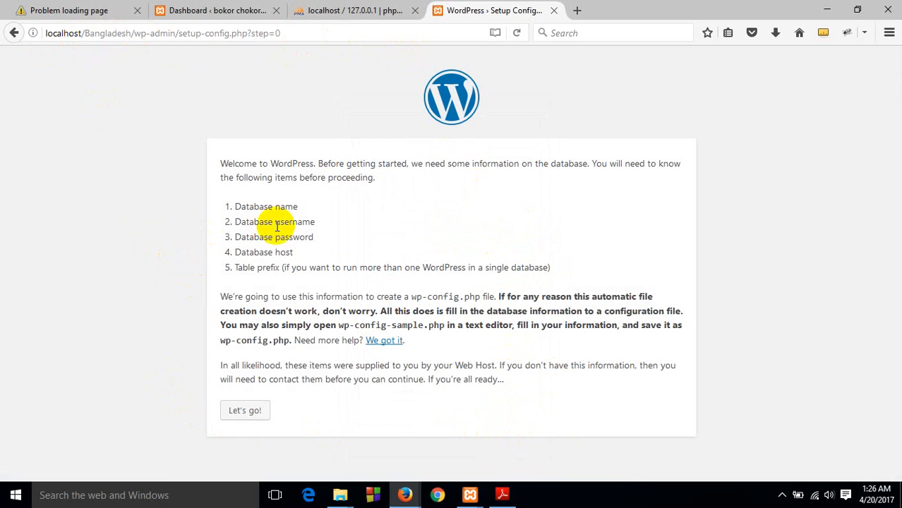
click(251, 413)
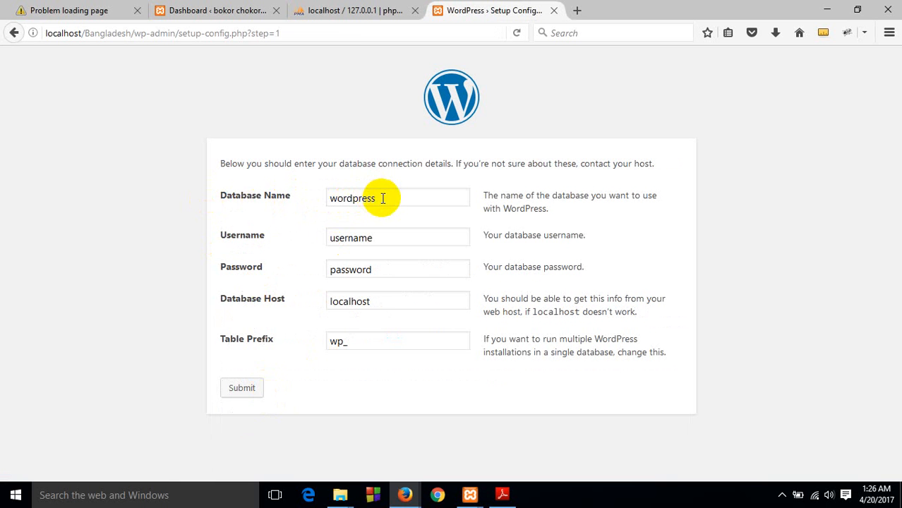
Submit the database connection details with database name Bangladesh, username root and an empty password
drag(382, 196, 241, 207)
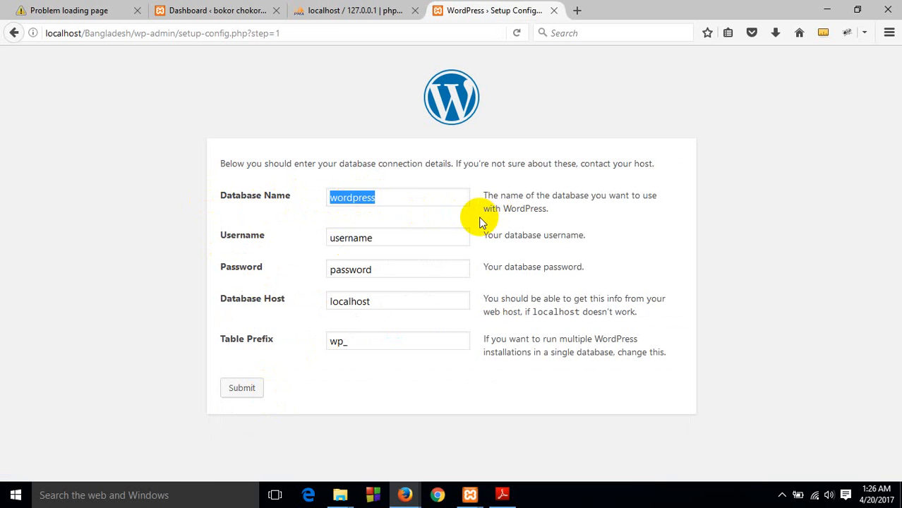
key(BackSpace)
text(Ban)
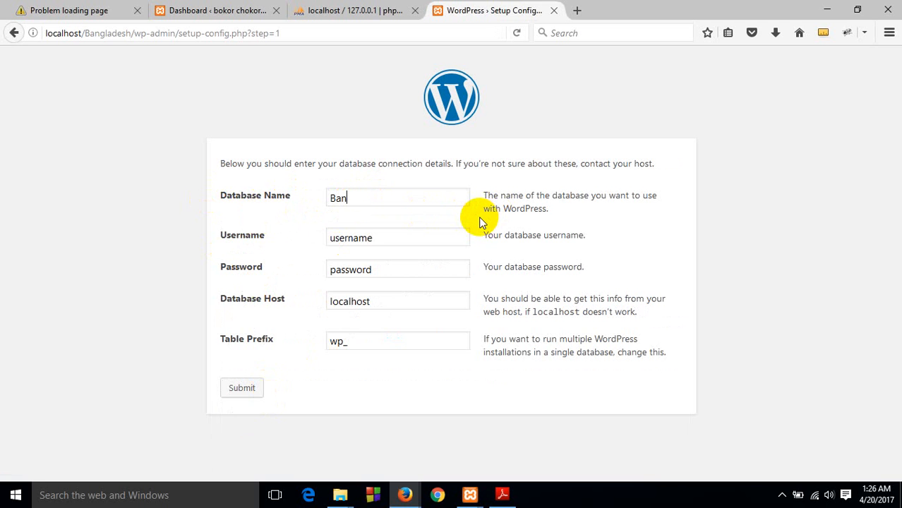
text(gladesh)
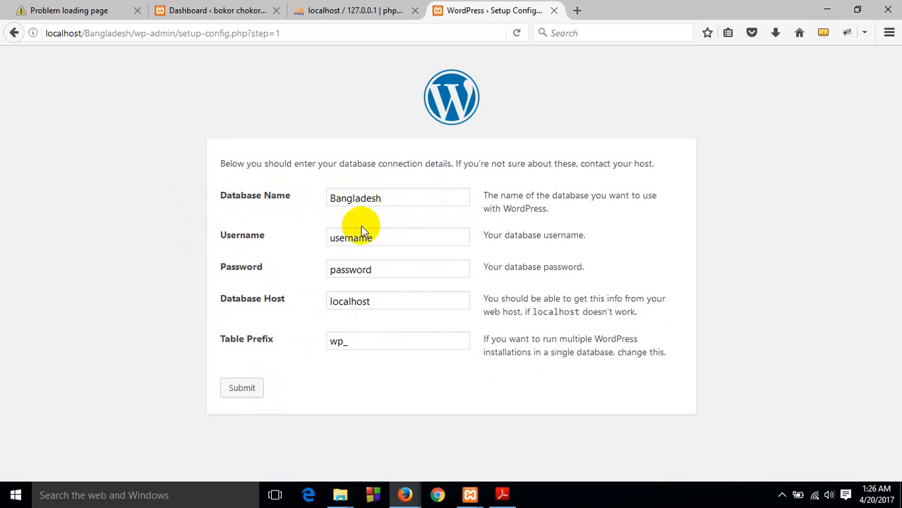
drag(375, 237, 217, 262)
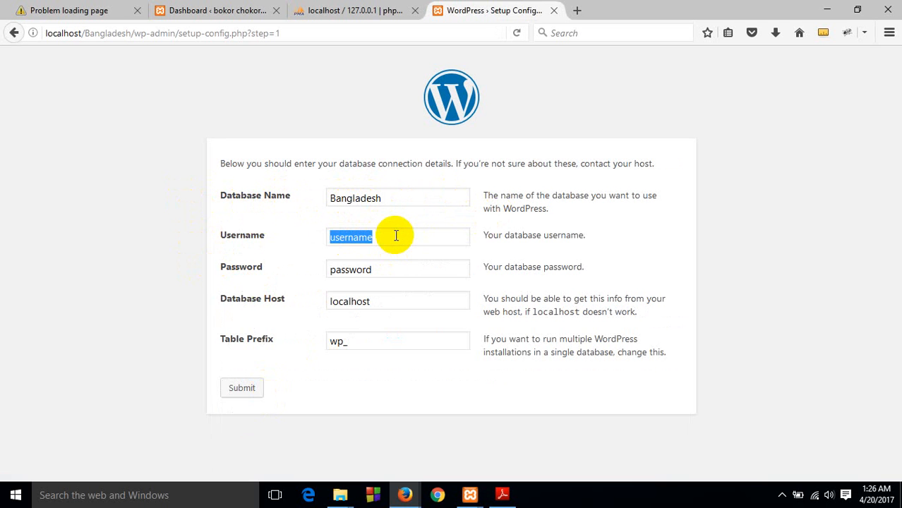
key(BackSpace)
text(root)
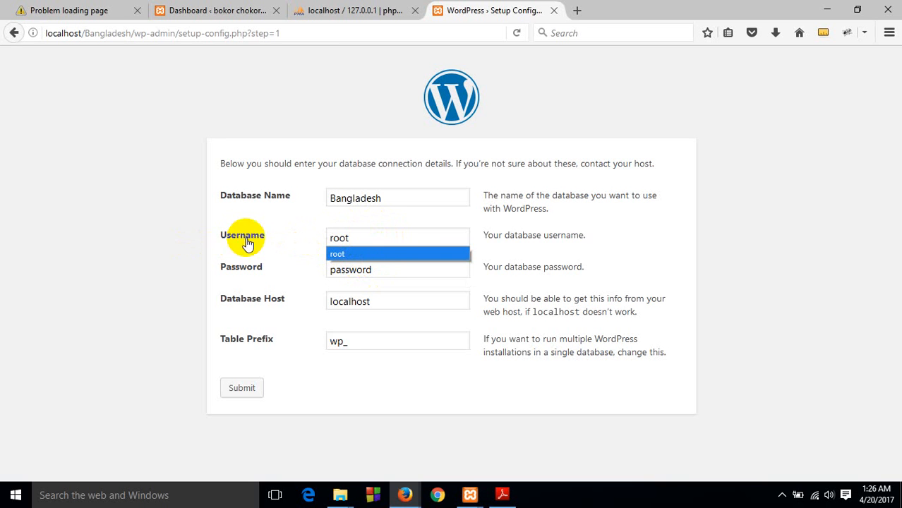
drag(373, 268, 256, 298)
key(BackSpace)
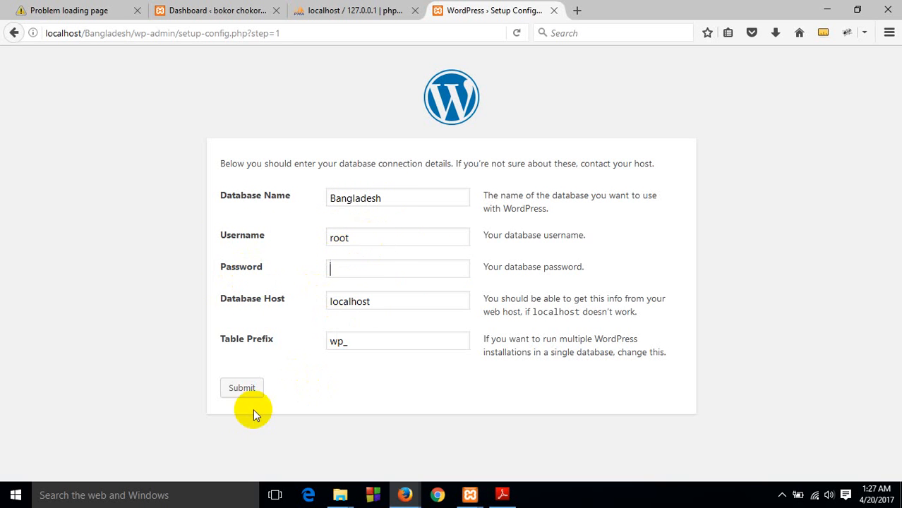
click(239, 387)
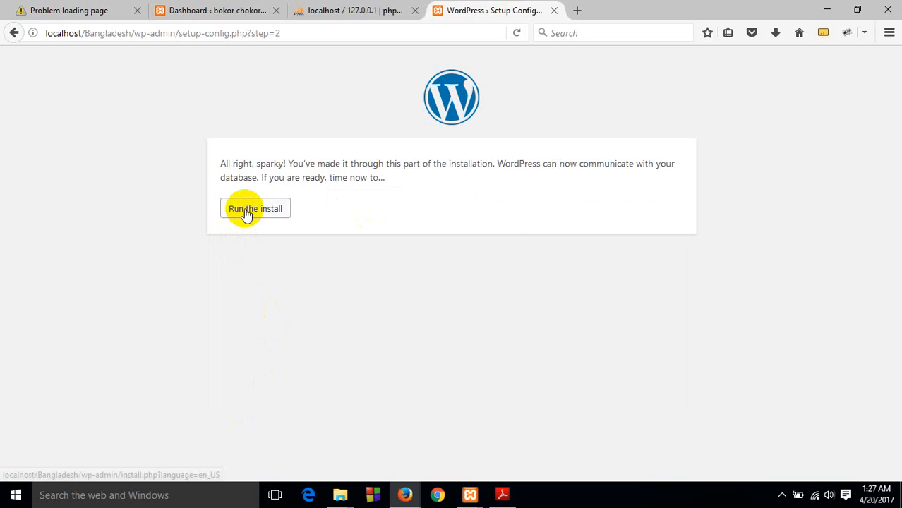
Run the WordPress install and set the site title to Bangladesh
click(275, 213)
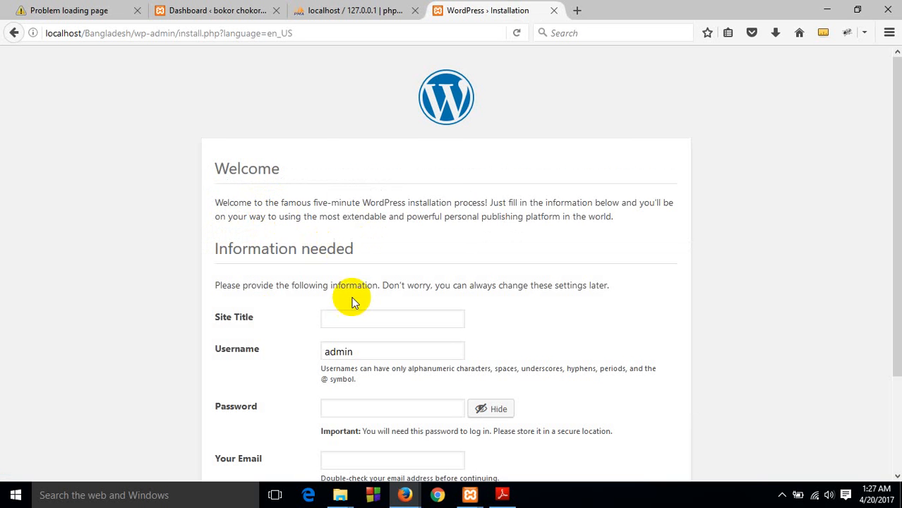
scroll(313, 237, down, 3)
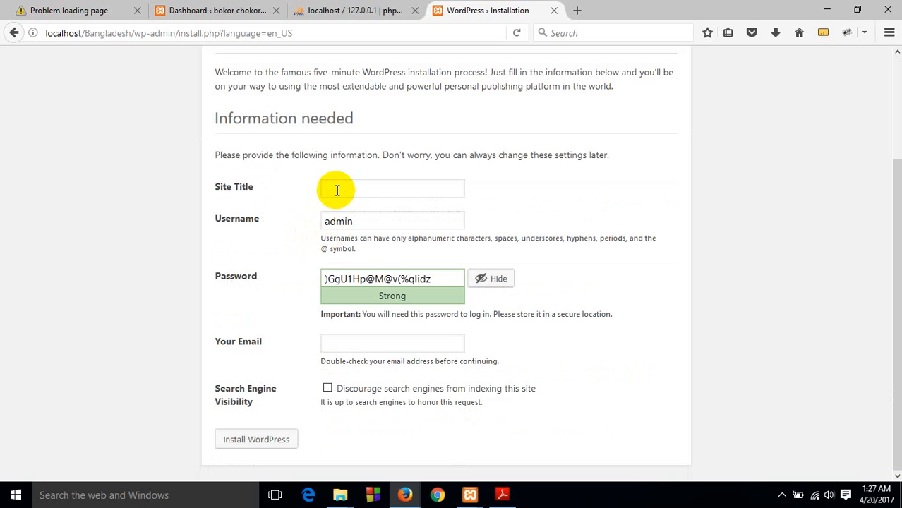
text(Ba)
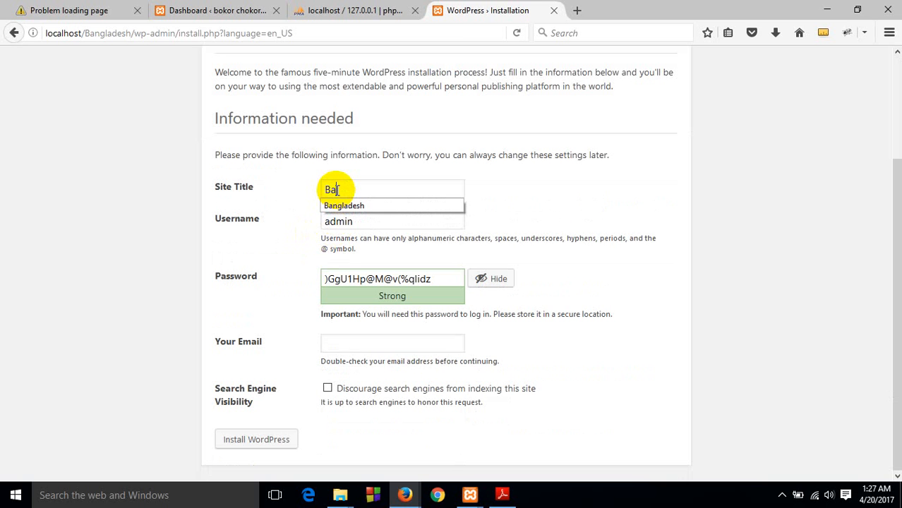
text(ngladesh)
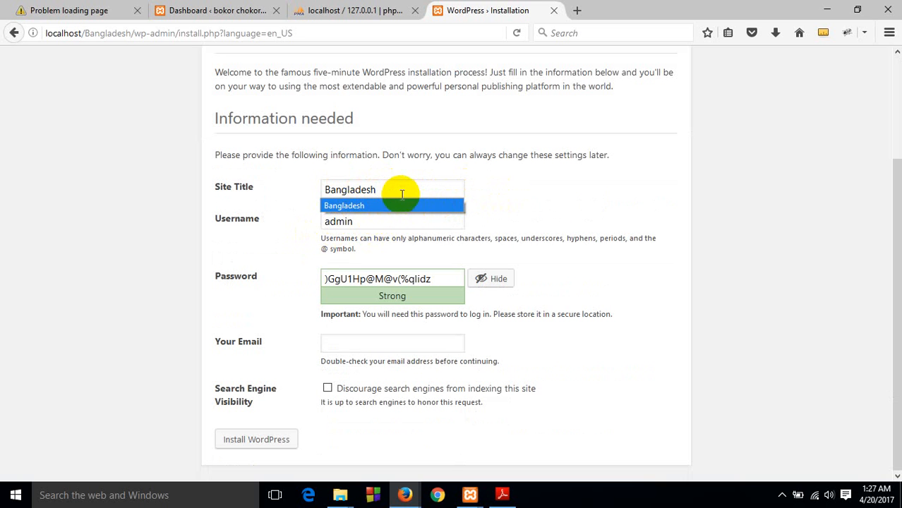
click(537, 187)
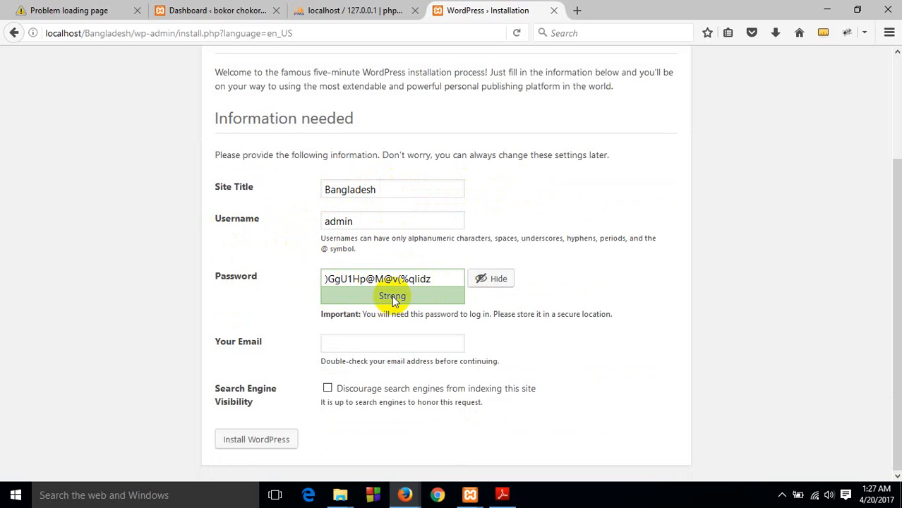
Replace the generated admin password with the chosen account password and confirm the use of a weak password
drag(428, 279, 296, 284)
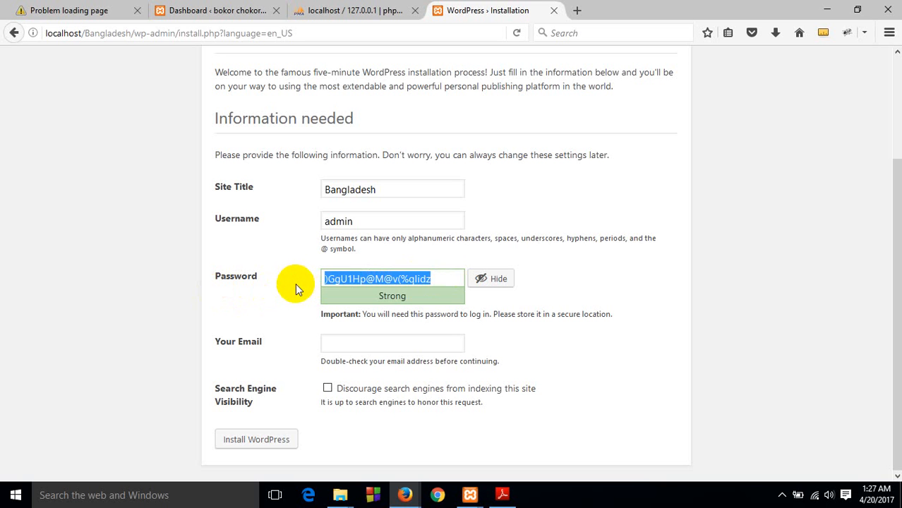
key(BackSpace)
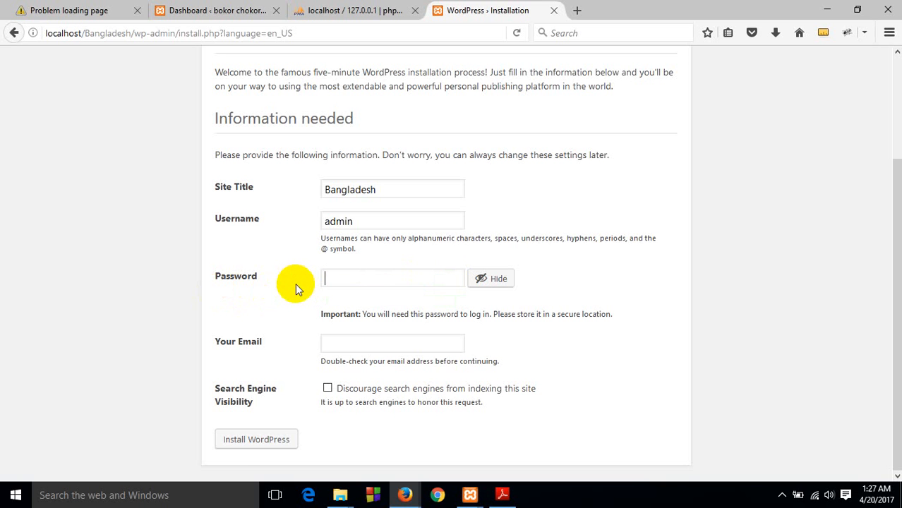
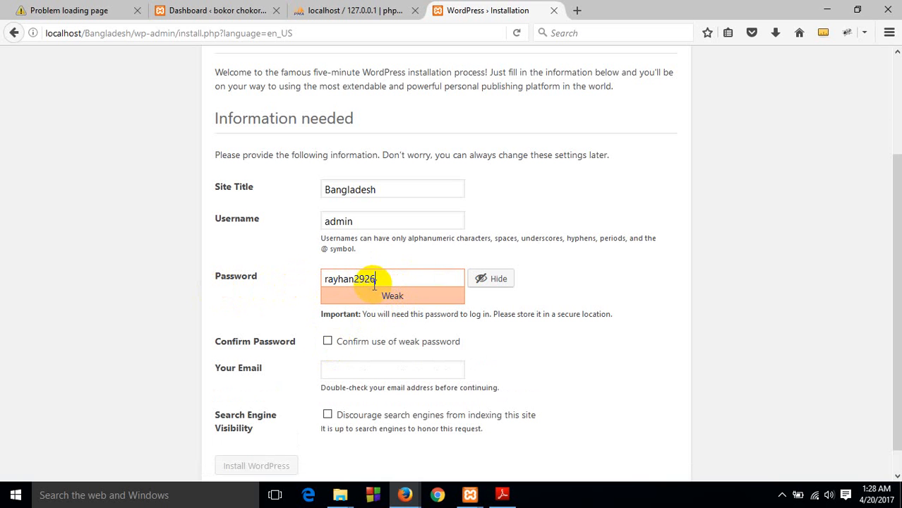
click(329, 343)
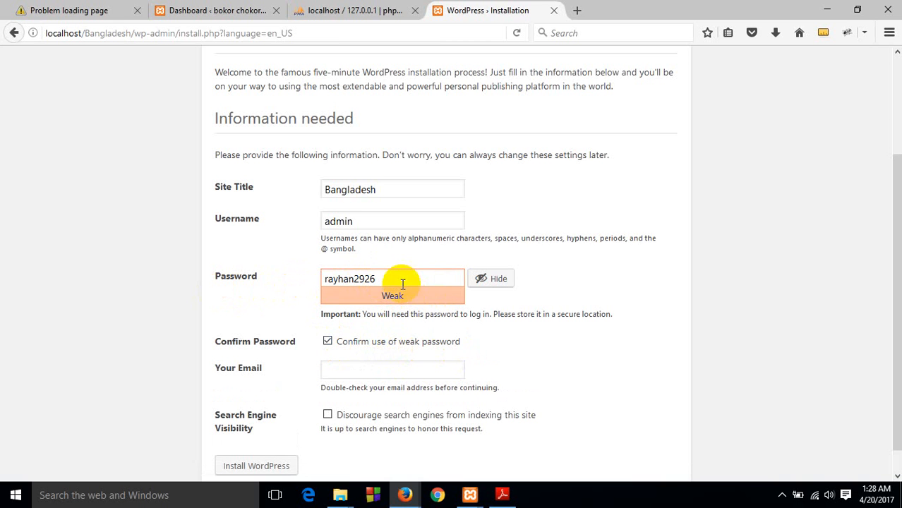
Fill in the administrator's e-mail address from the saved suggestions and install WordPress
scroll(392, 290, down, 1)
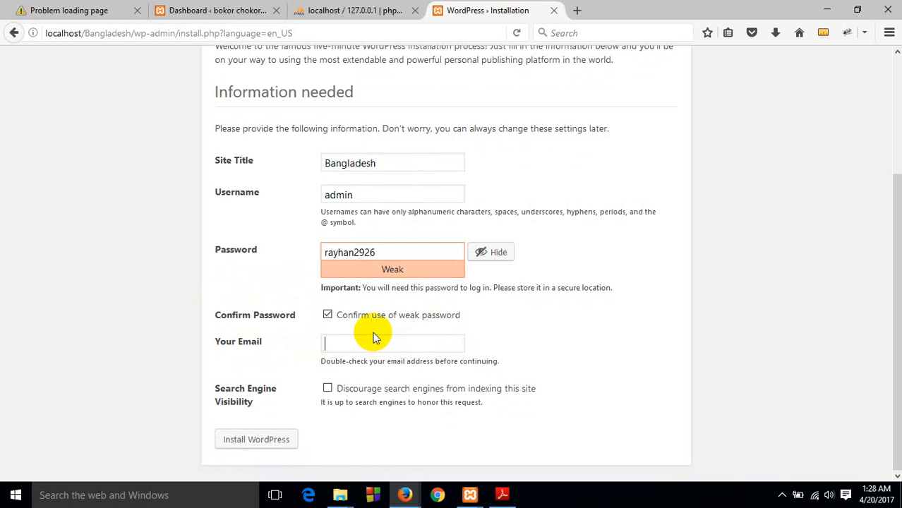
click(372, 335)
text(ra)
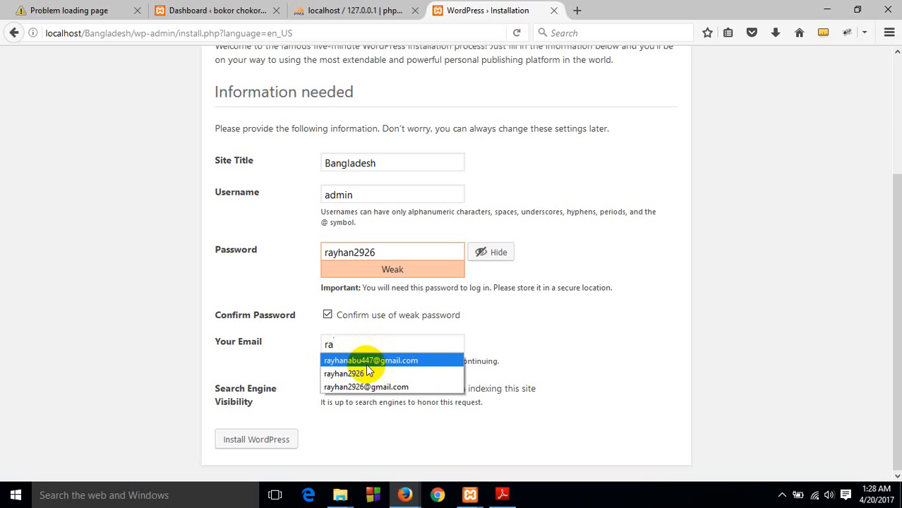
click(382, 363)
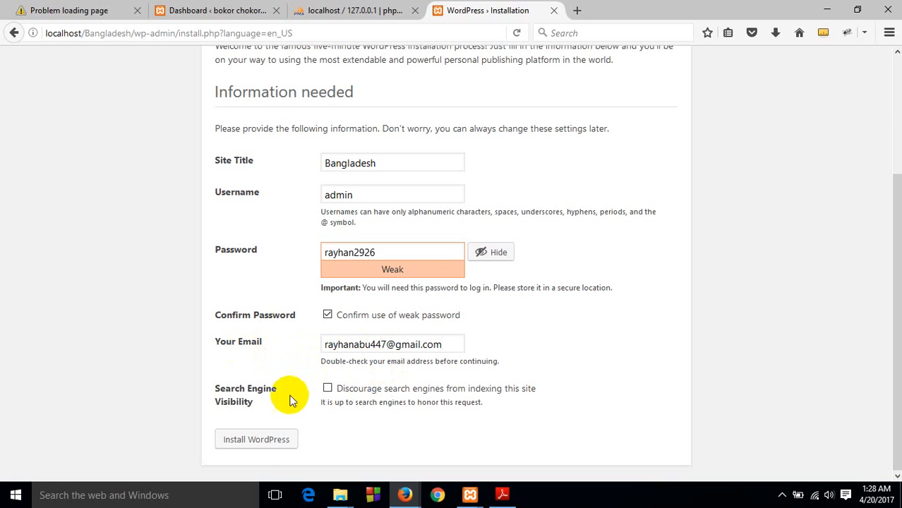
click(259, 448)
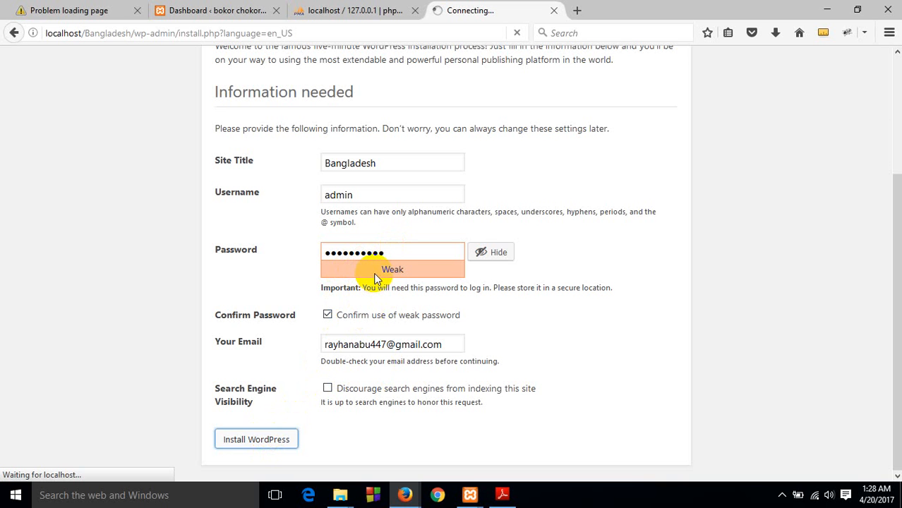
click(328, 315)
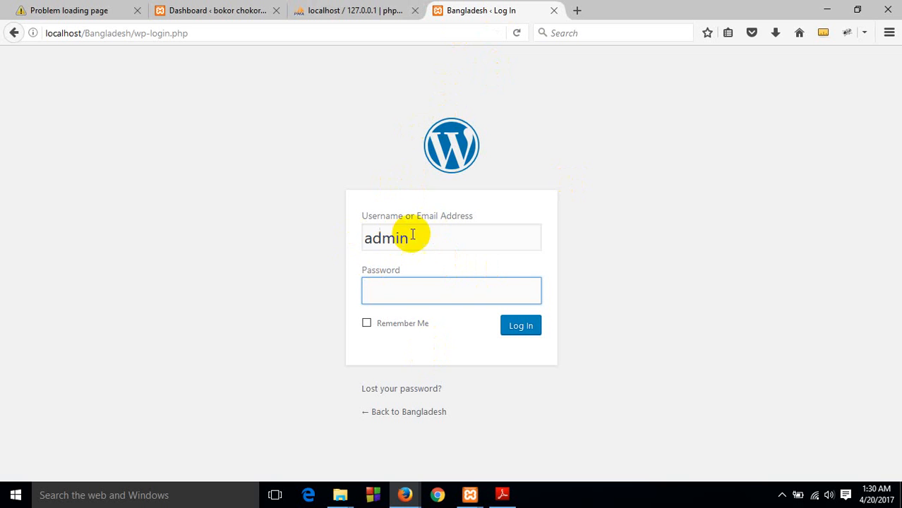
Enter the account password for the admin user, enable Remember Me and log in to the Bangladesh site
click(385, 292)
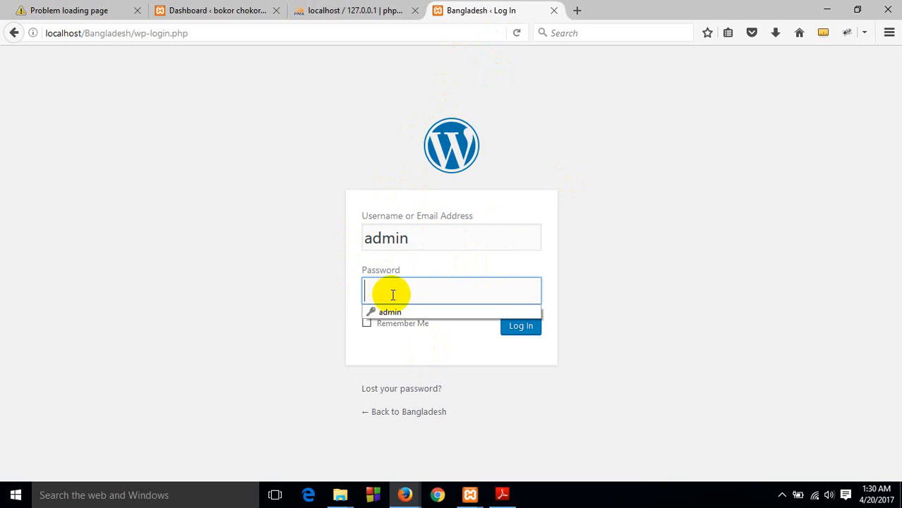
click(382, 290)
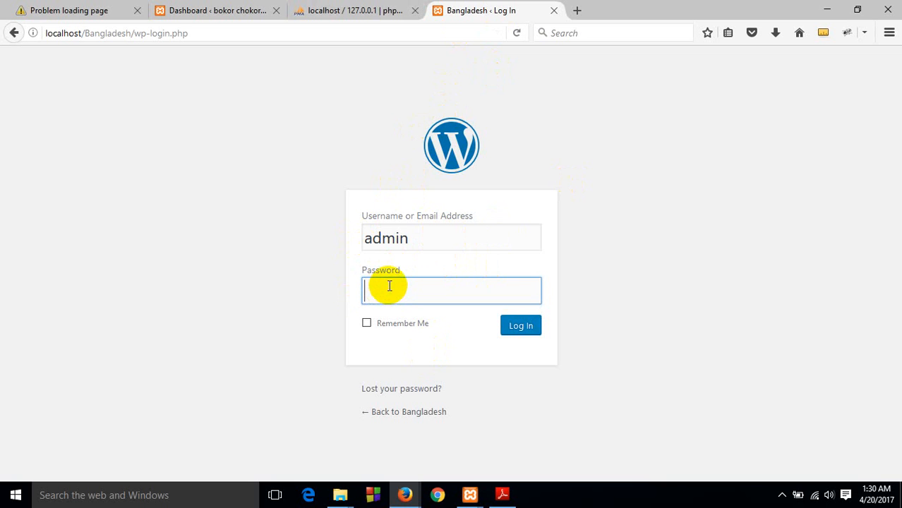
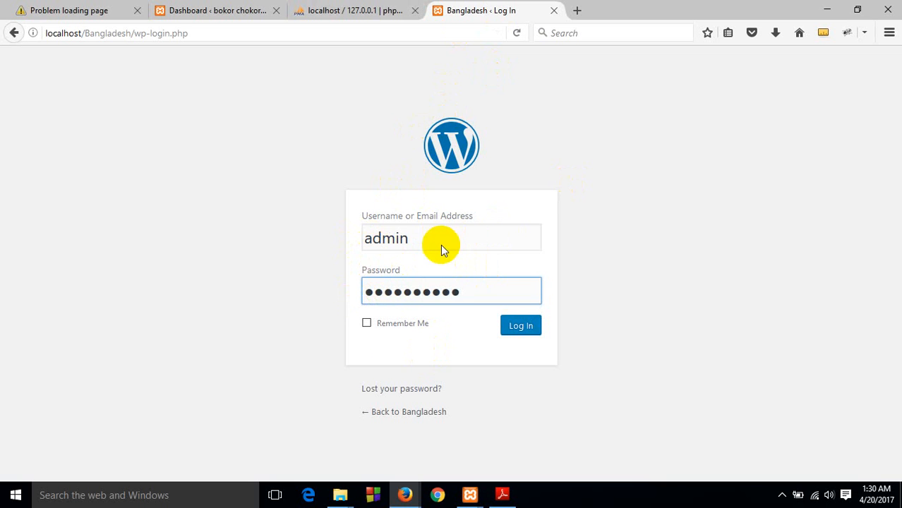
click(366, 327)
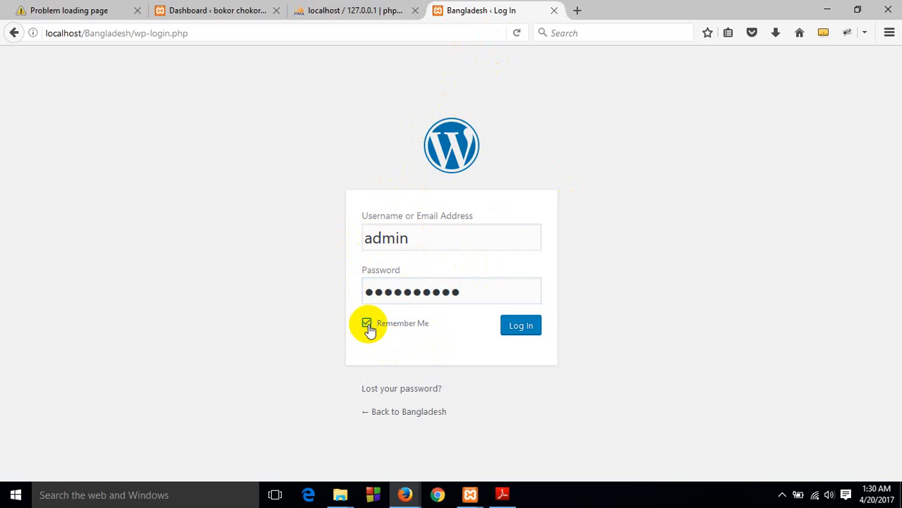
click(515, 330)
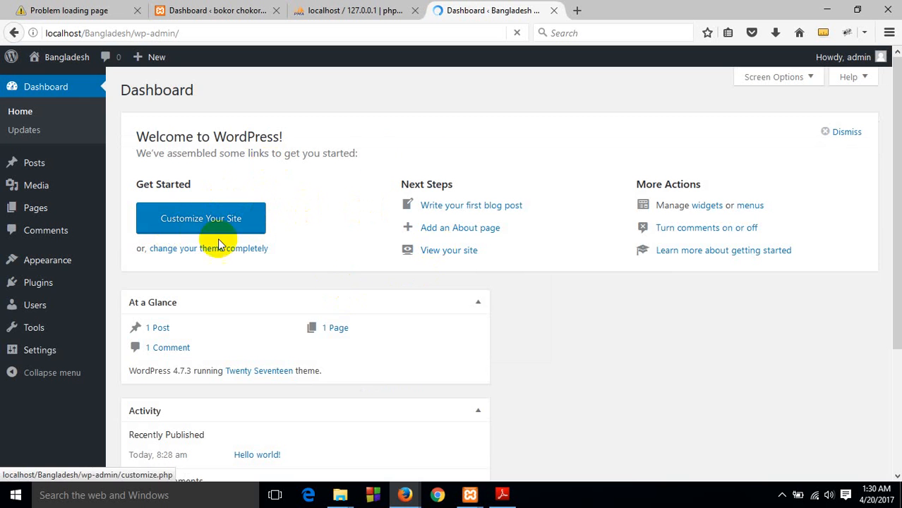
Look over the Bangladesh dashboard's welcome links, summary sections and admin menu
scroll(377, 192, down, 3)
scroll(365, 212, up, 3)
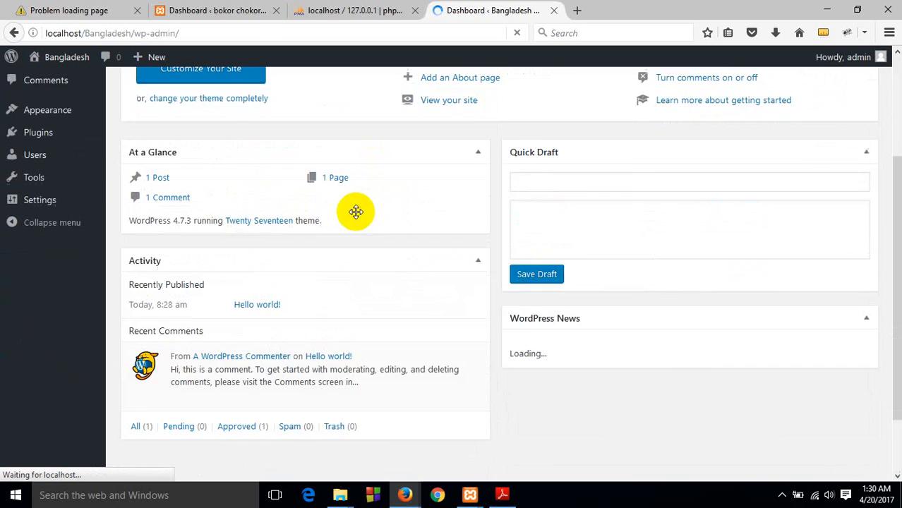
click(60, 91)
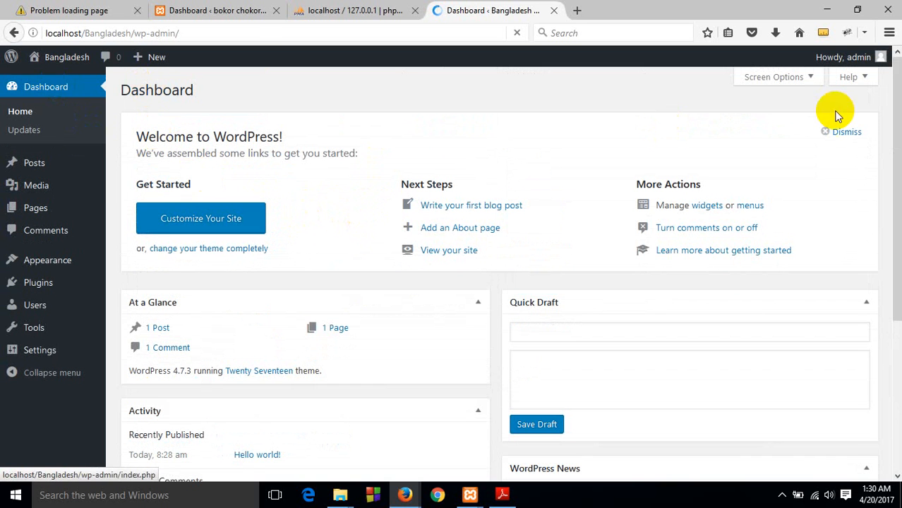
click(42, 107)
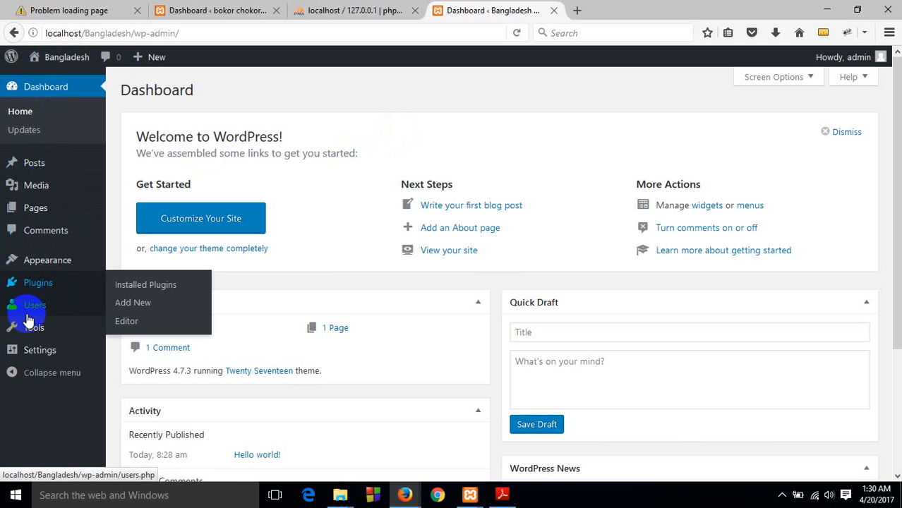
mouse_move(60, 343)
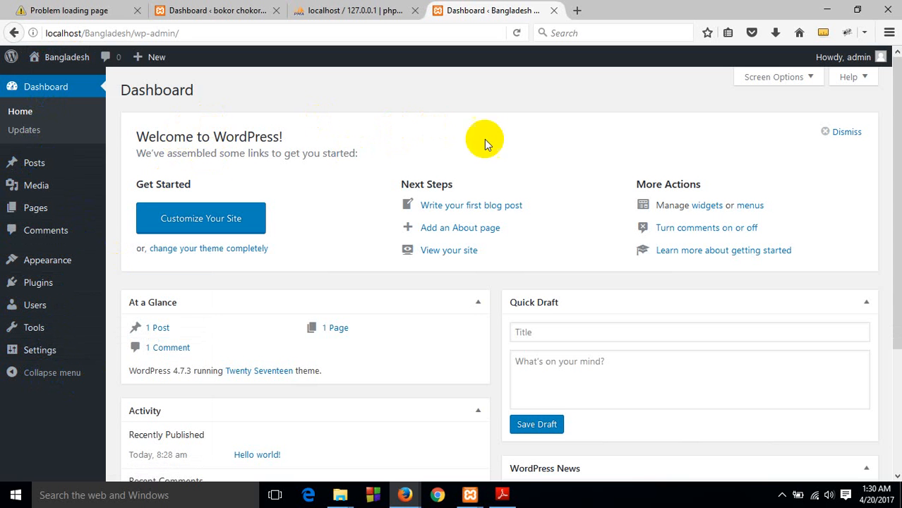
scroll(240, 218, down, 3)
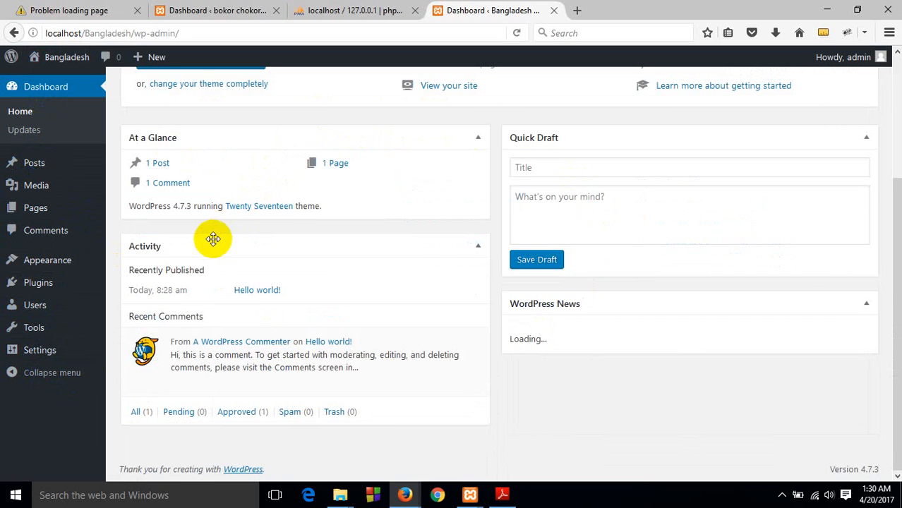
scroll(209, 240, up, 3)
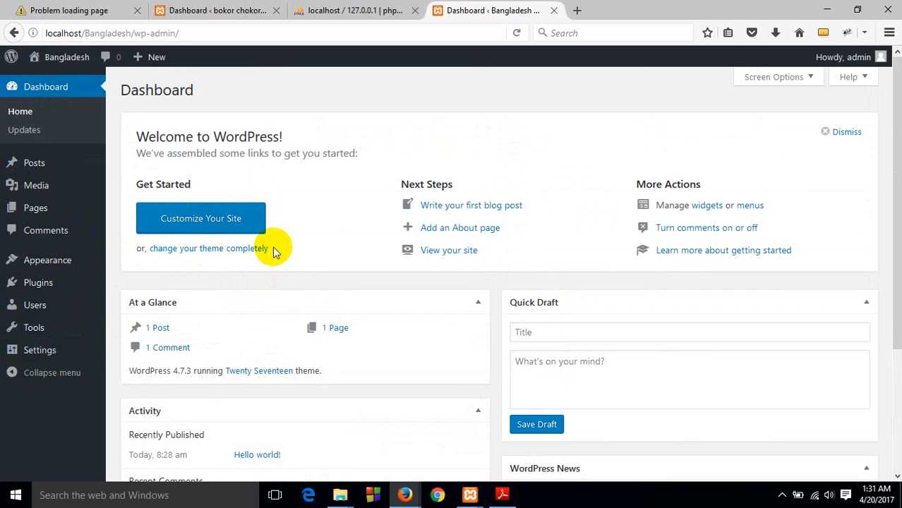
Open the site customizer from the dashboard's welcome section and reload its page
click(226, 223)
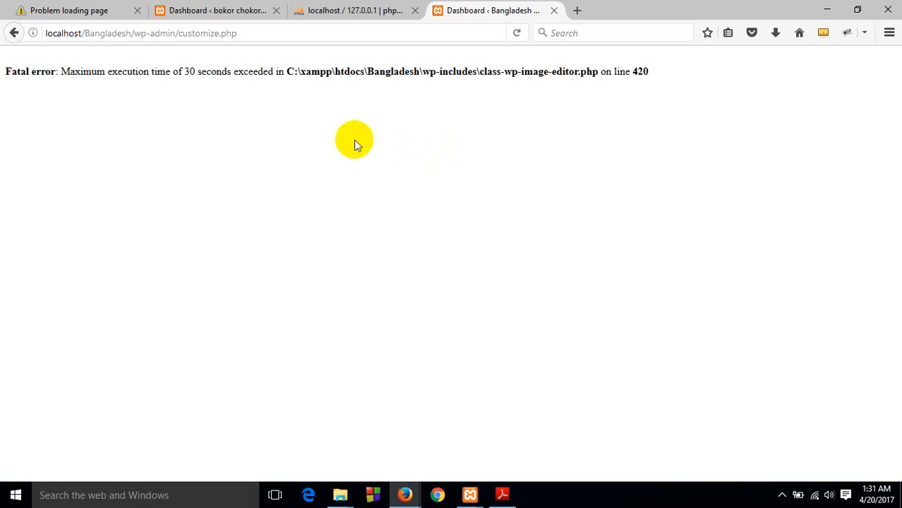
click(518, 33)
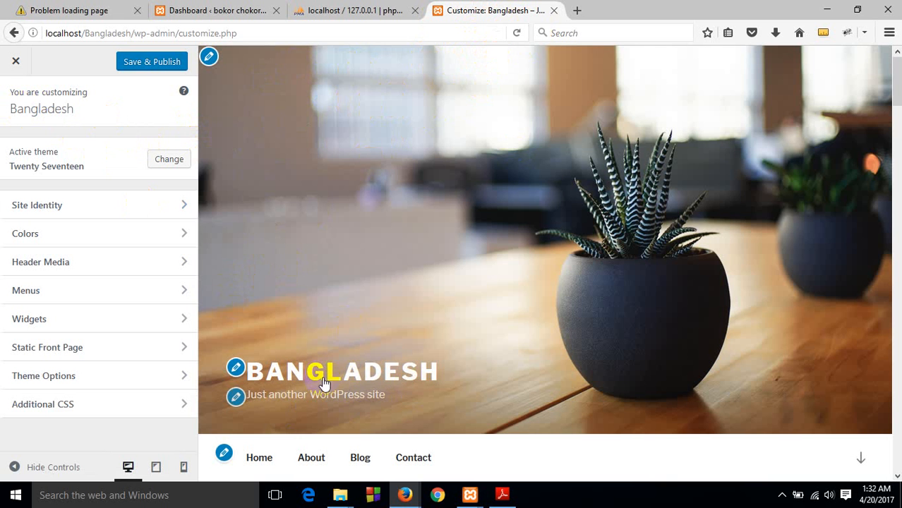
Examine the Twenty Seventeen homepage preview, from the header through the home, blog and contact sections, alongside the customization options
scroll(400, 255, down, 10)
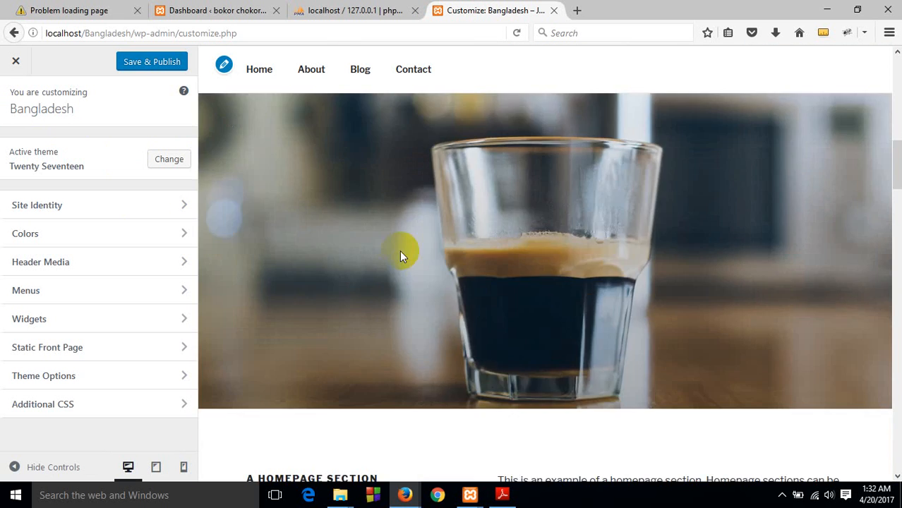
scroll(398, 275, down, 10)
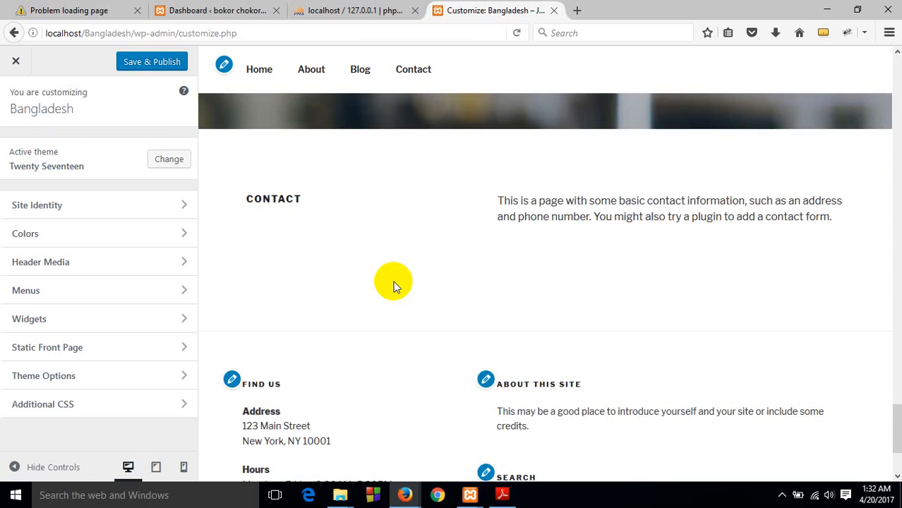
scroll(392, 276, up, 10)
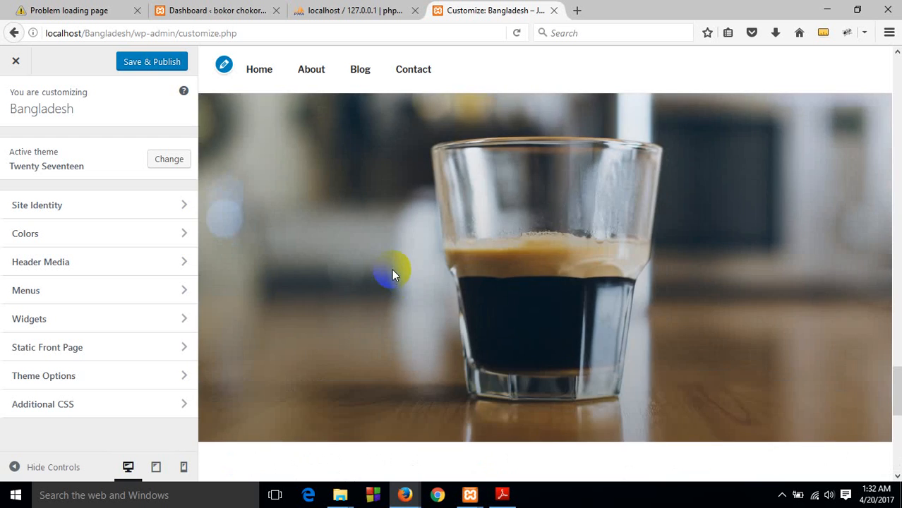
scroll(392, 279, up, 10)
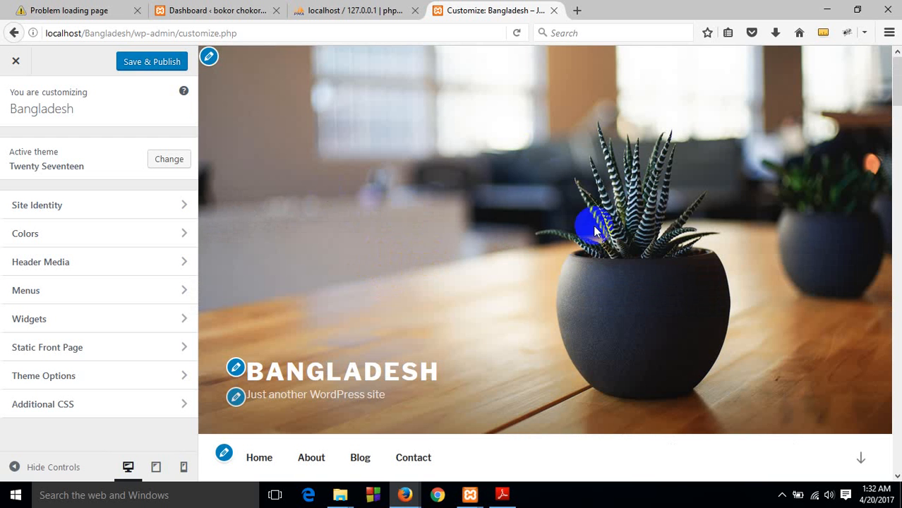
scroll(427, 288, down, 2)
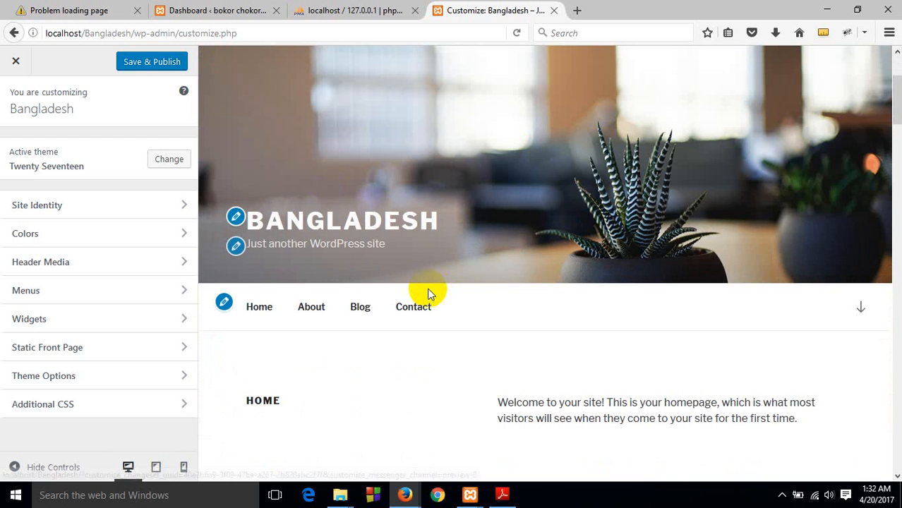
scroll(429, 294, down, 3)
scroll(431, 295, down, 3)
scroll(435, 298, down, 10)
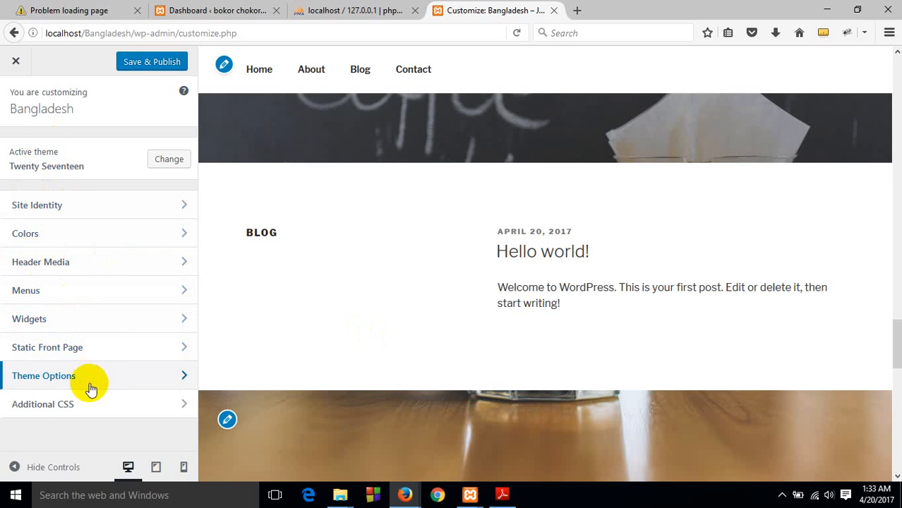
scroll(346, 224, down, 4)
scroll(346, 224, down, 5)
scroll(344, 225, up, 20)
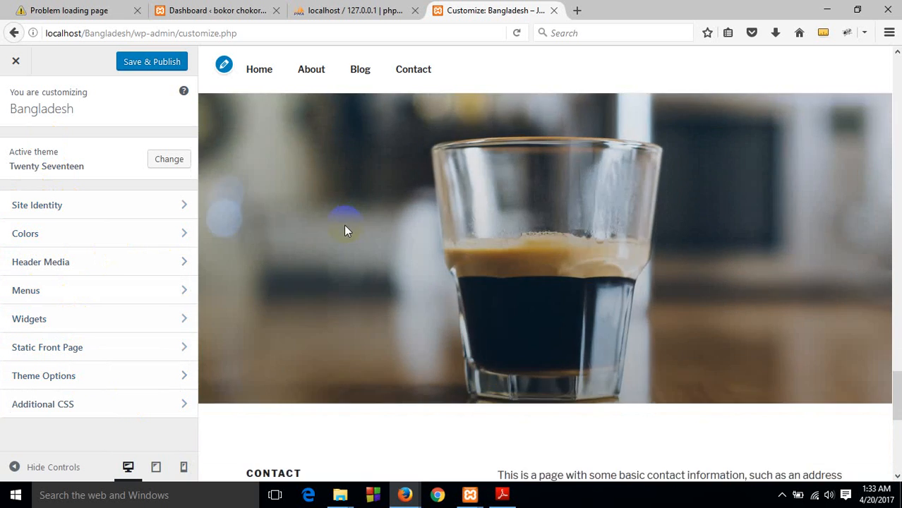
scroll(335, 226, up, 10)
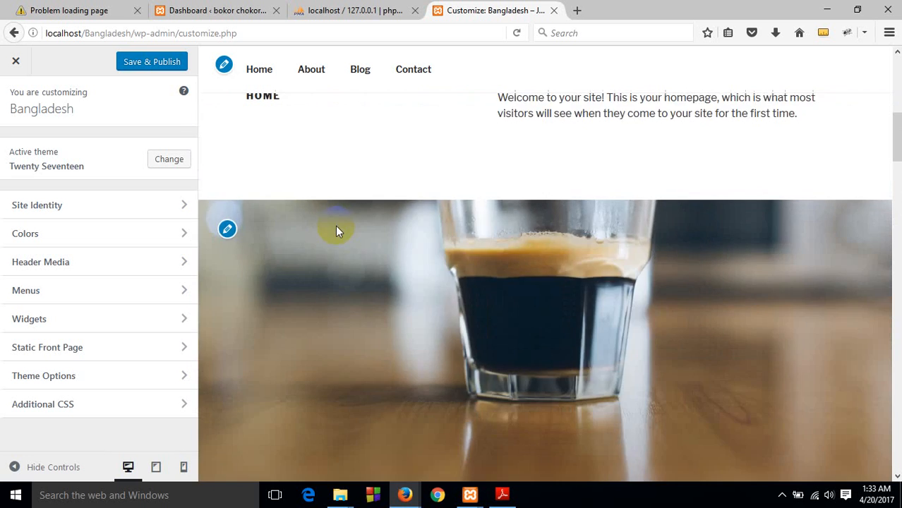